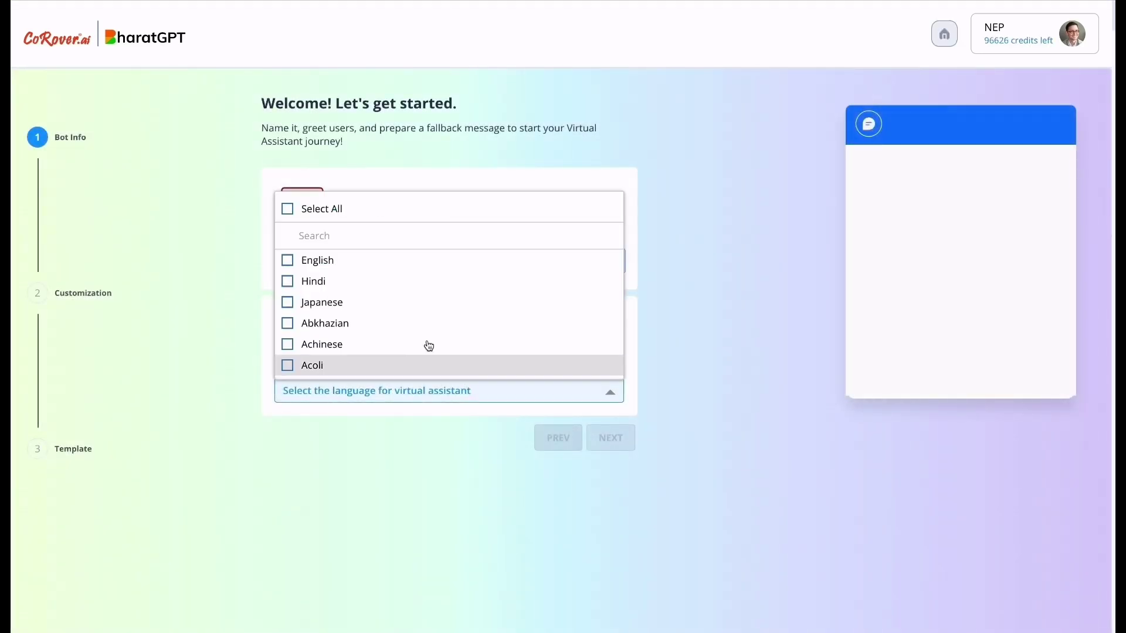
# Step: Add English and Hindi as the assistant's languages and select English for customization
pyautogui.click(397, 259)
pyautogui.click(397, 282)
pyautogui.click(745, 471)
pyautogui.scroll(-2, 467, 368)
pyautogui.click(468, 368)
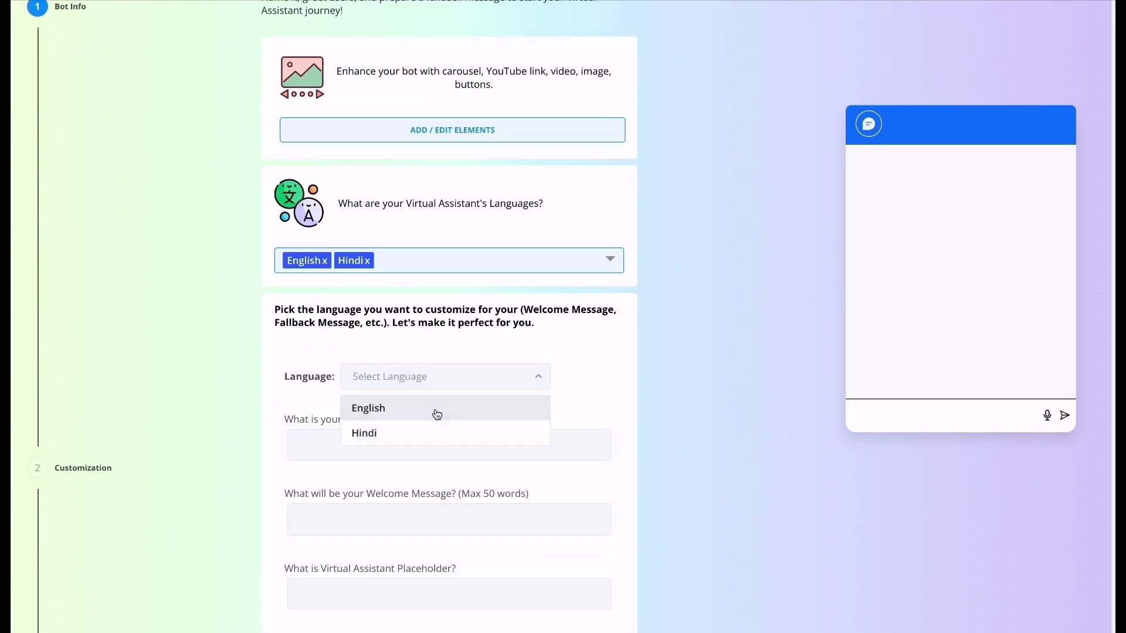
pyautogui.click(434, 414)
# Step: Name the assistant 'AI Assist' with welcome 'Hi, How can I help you?' and placeholder 'Type here'
pyautogui.click(434, 445)
pyautogui.write('AI Assist')
pyautogui.click(445, 519)
pyautogui.write('Hi, How can I help you?')
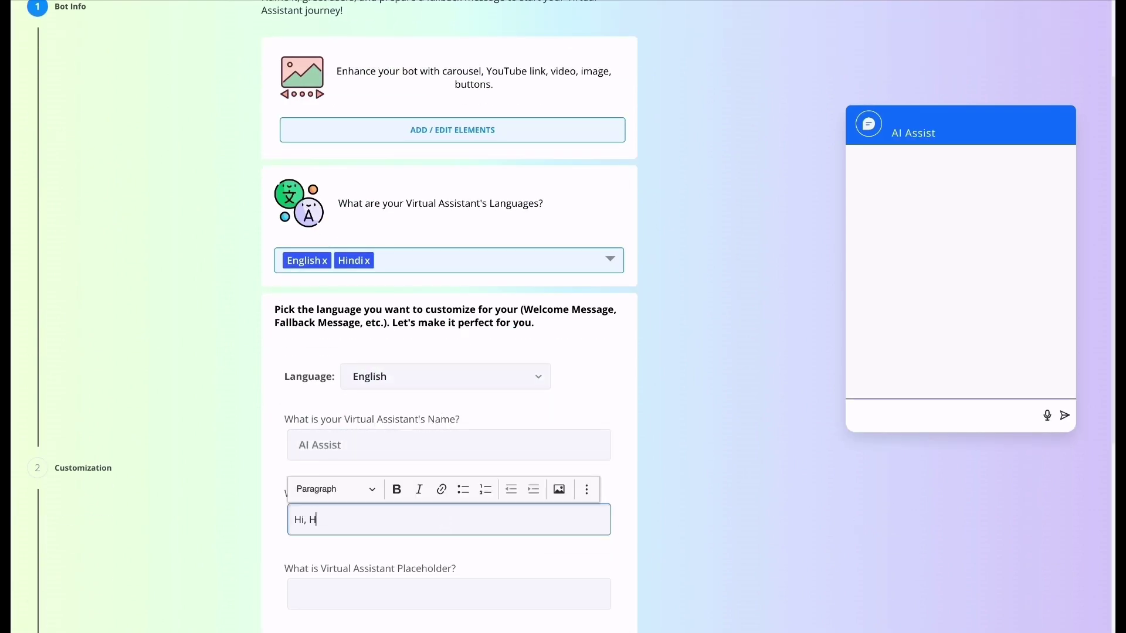
pyautogui.click(424, 587)
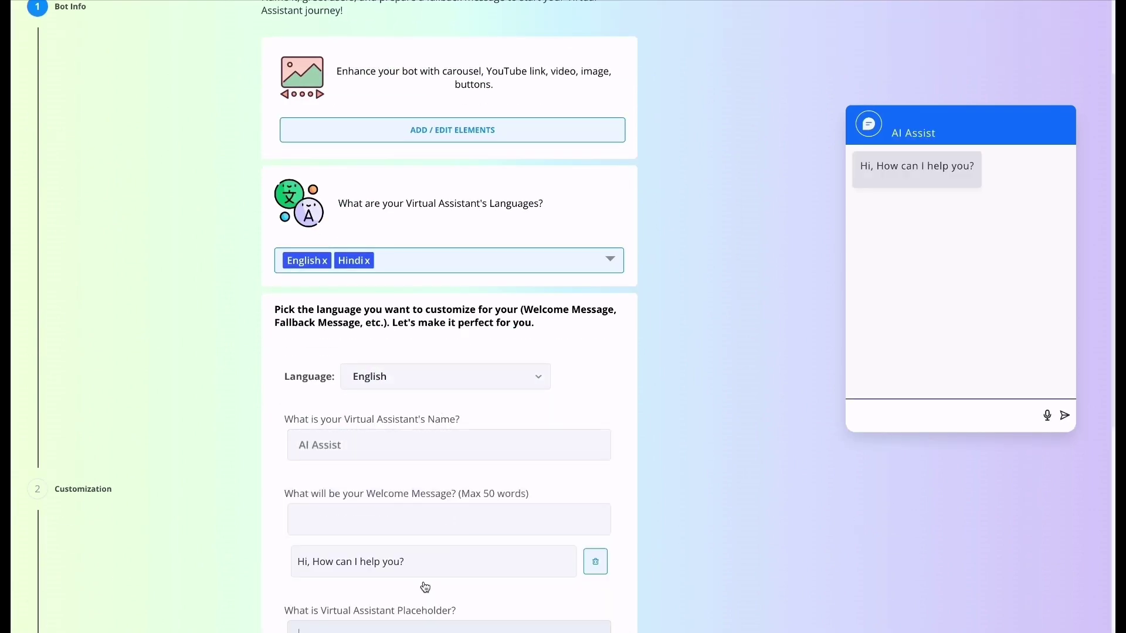
pyautogui.scroll(-3, 423, 584)
pyautogui.write('Type here...')
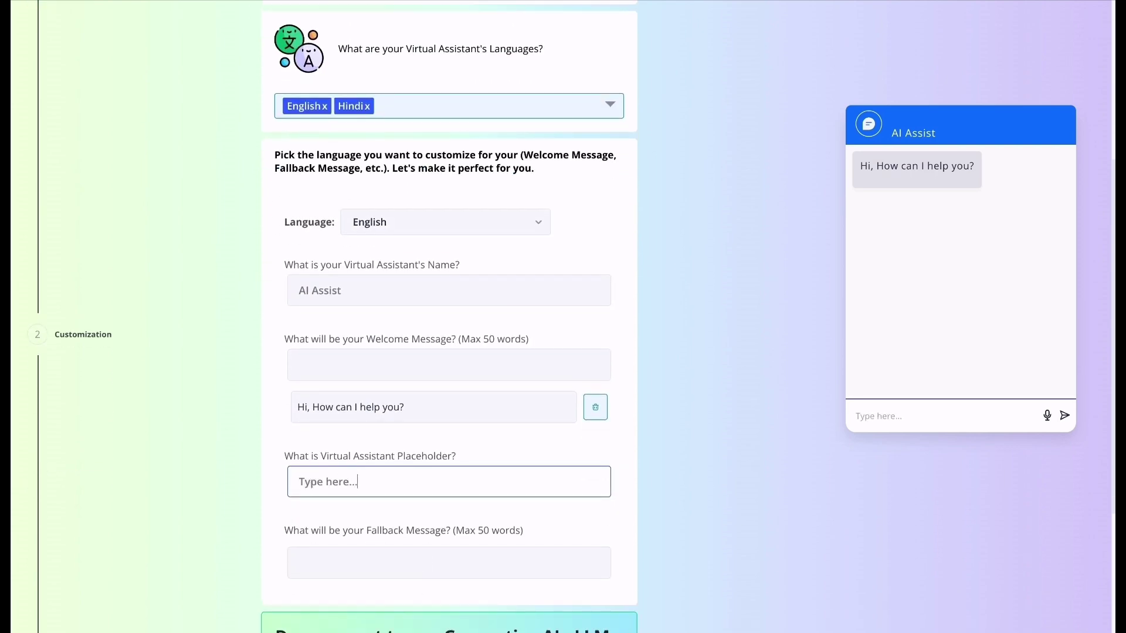
pyautogui.click(428, 563)
pyautogui.scroll(-3, 428, 560)
# Step: Use the first suggested fallback message and choose BharatGPT 2 and Google Gemini as fallback
pyautogui.write('So')
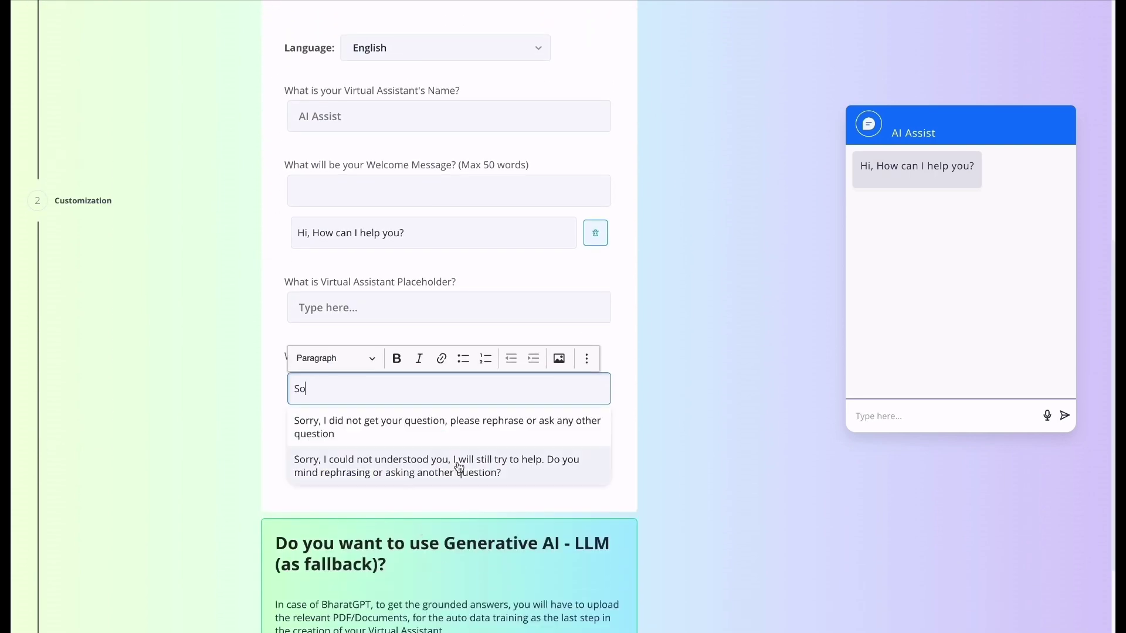
pyautogui.click(461, 426)
pyautogui.scroll(-1, 472, 524)
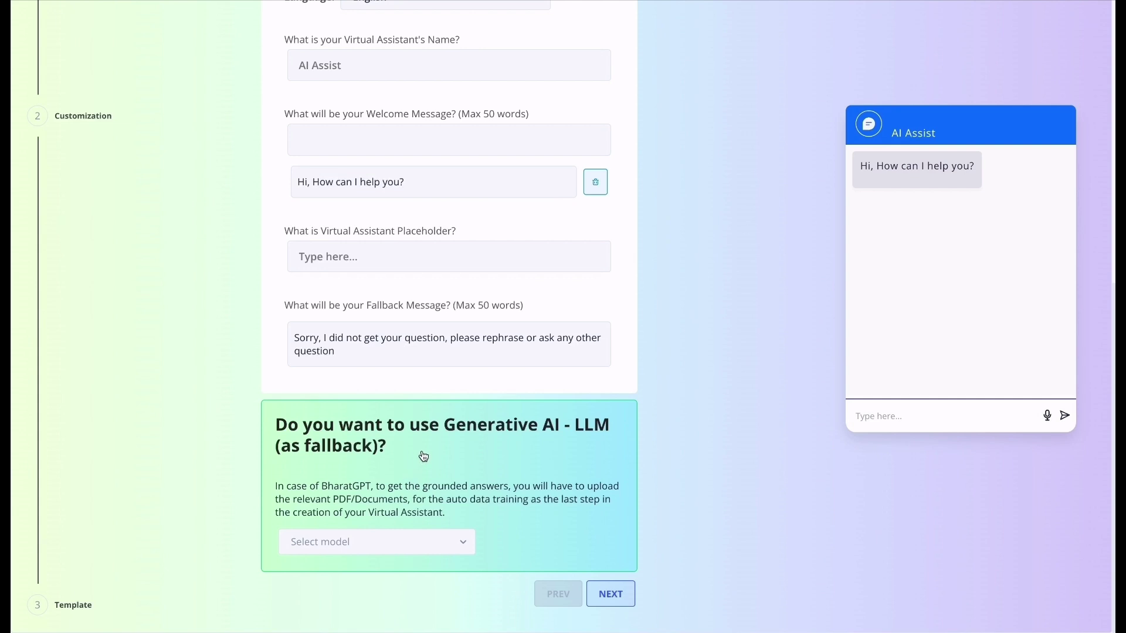
pyautogui.click(381, 549)
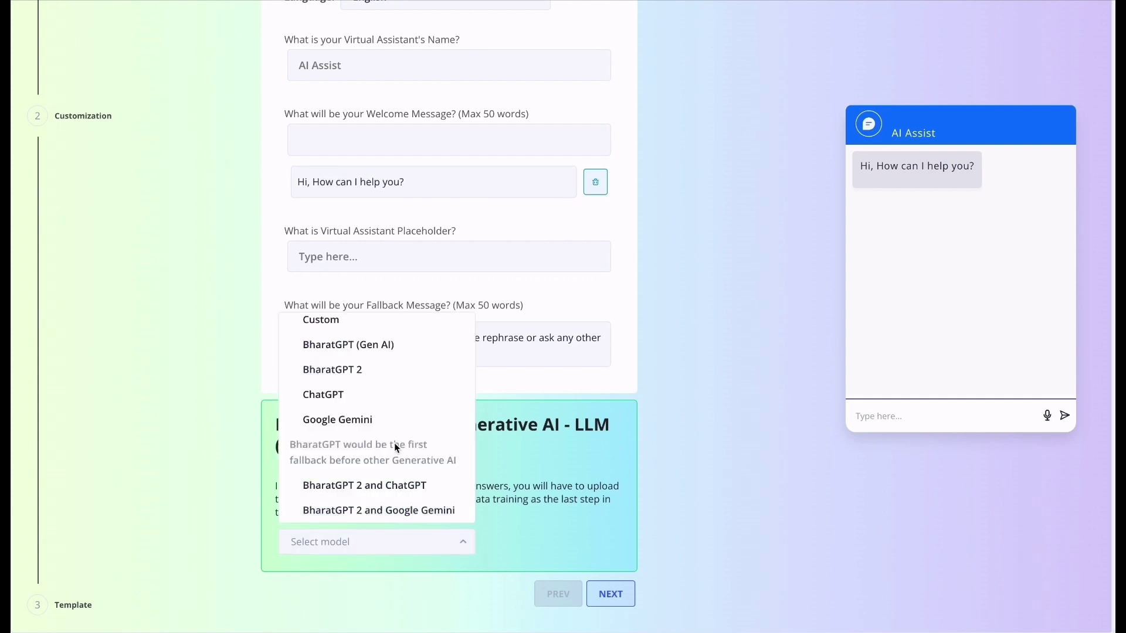
pyautogui.scroll(2, 396, 448)
pyautogui.scroll(-2, 396, 447)
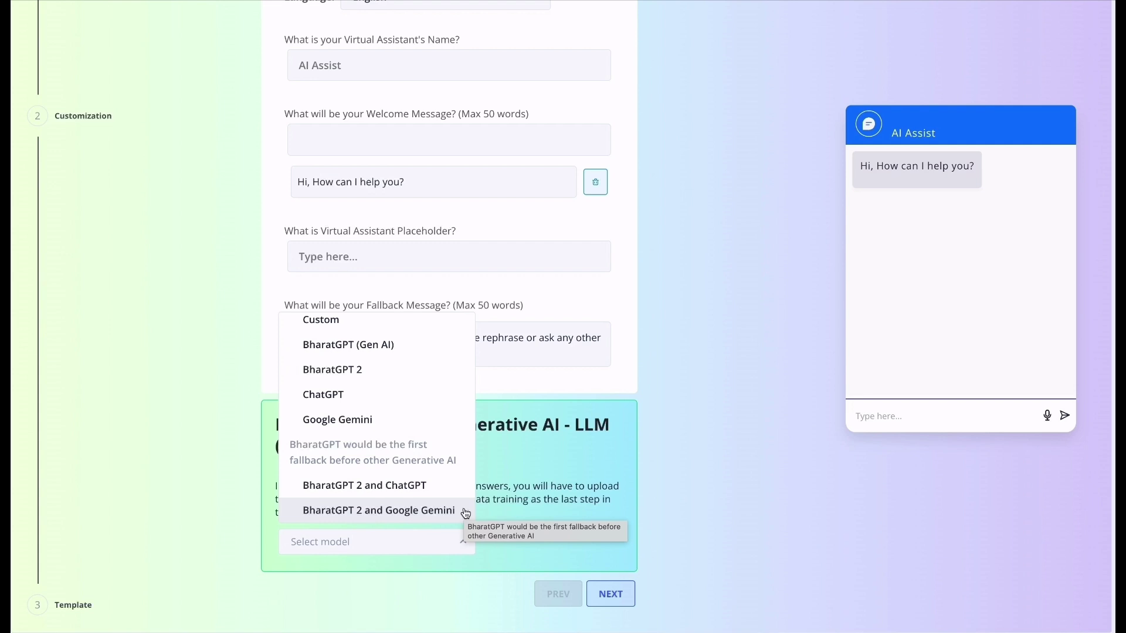
pyautogui.click(378, 511)
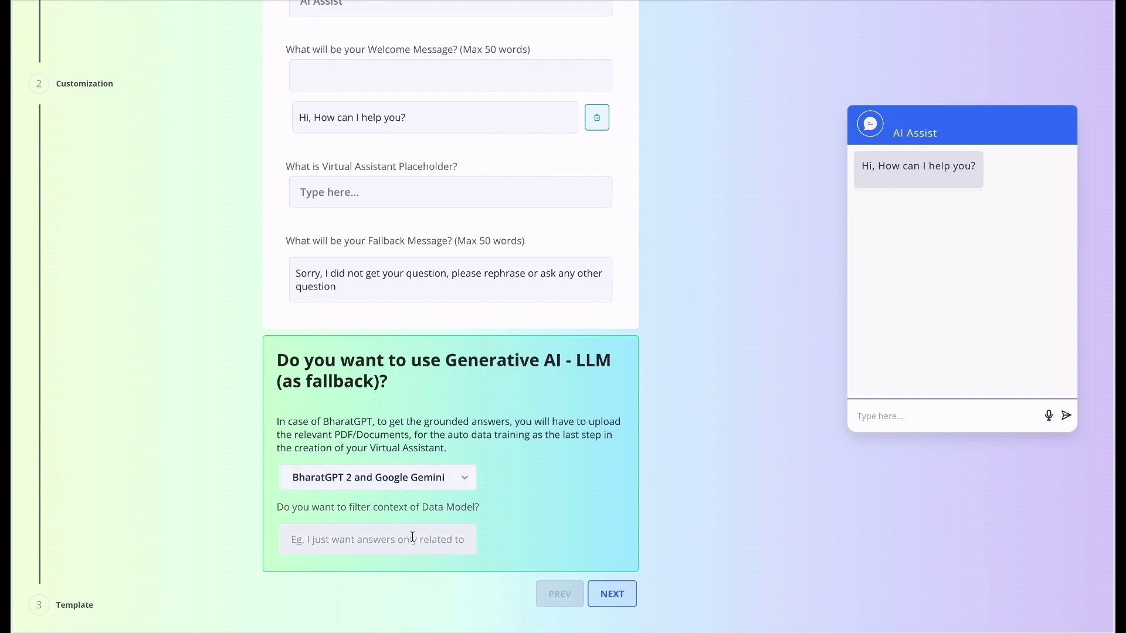
# Step: Set the context filter 'I just want answers related to national aducational policy' and continue
pyautogui.click(373, 546)
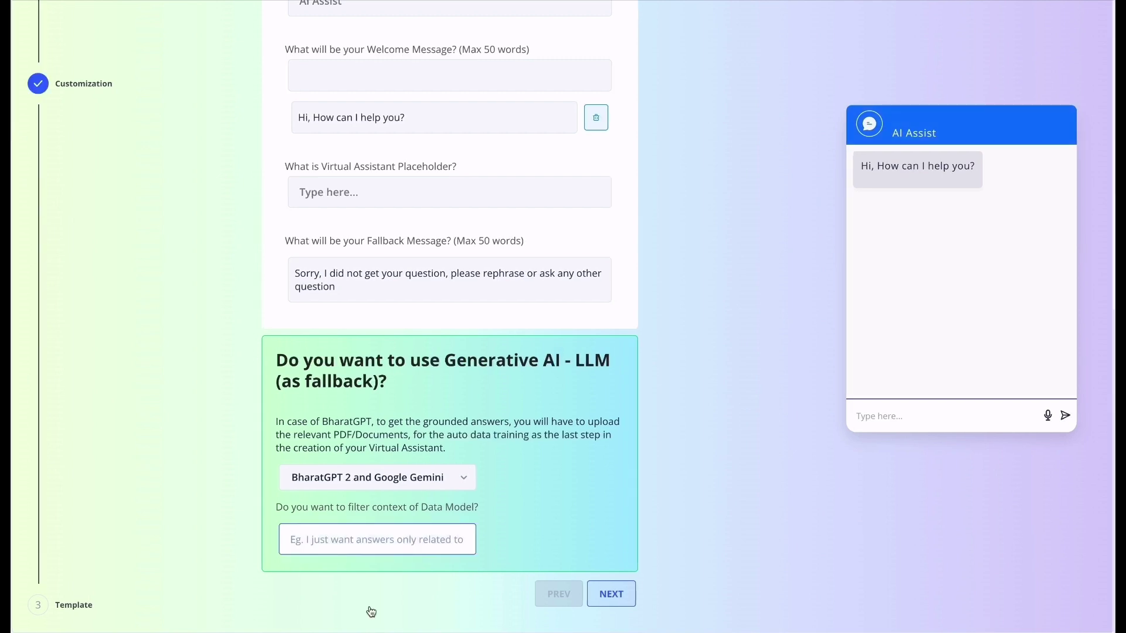
pyautogui.write('I j')
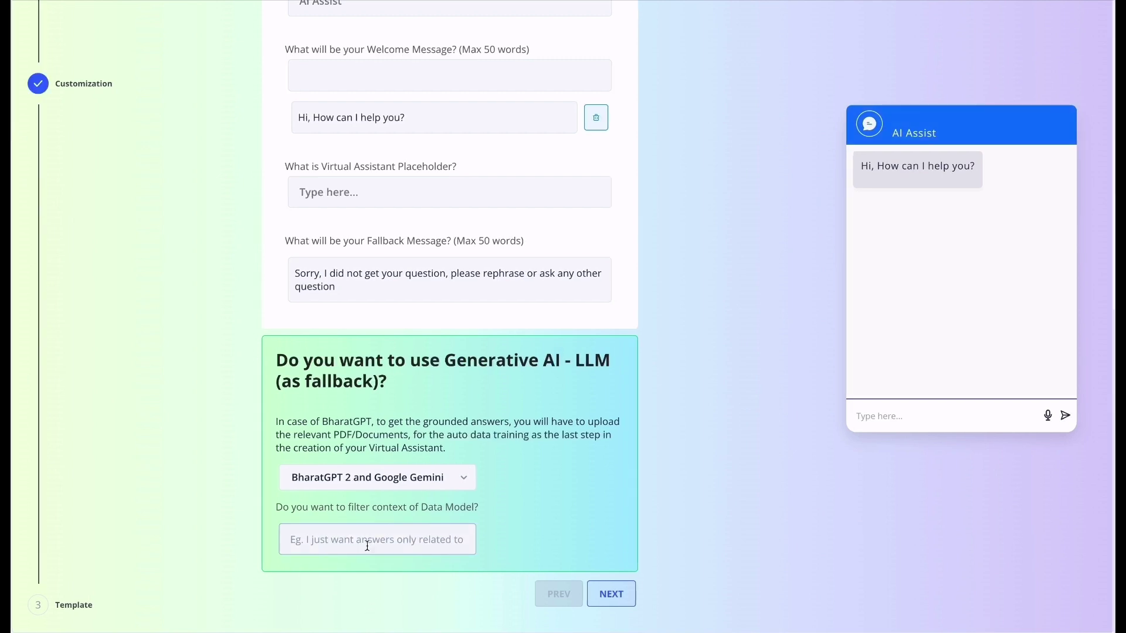
pyautogui.write('ust want answers related to ')
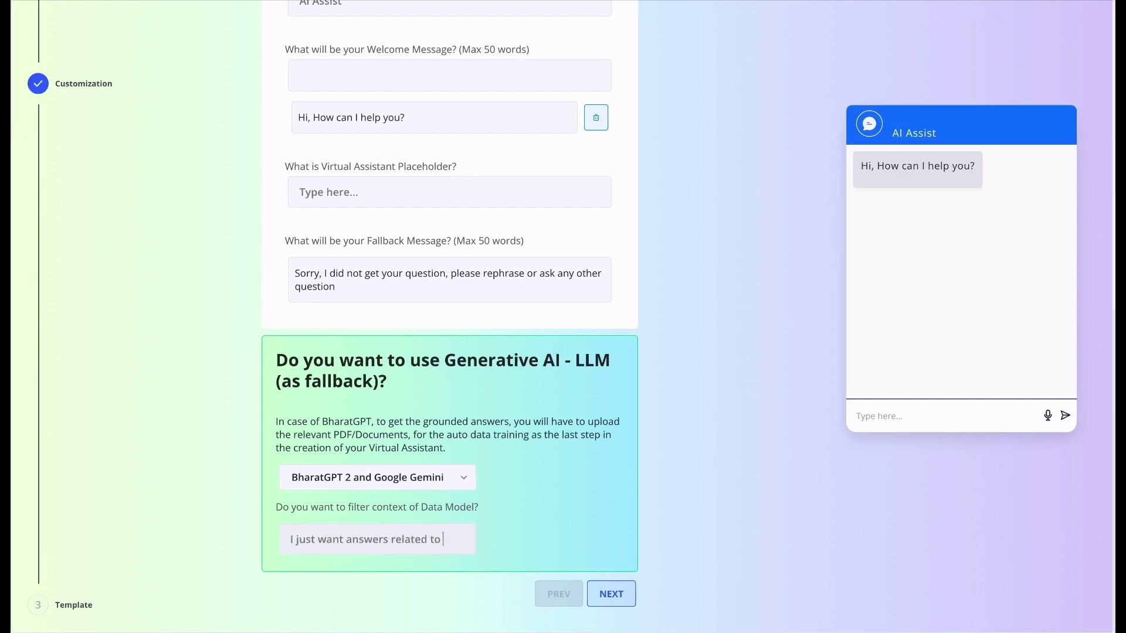
pyautogui.write('national aducational policy')
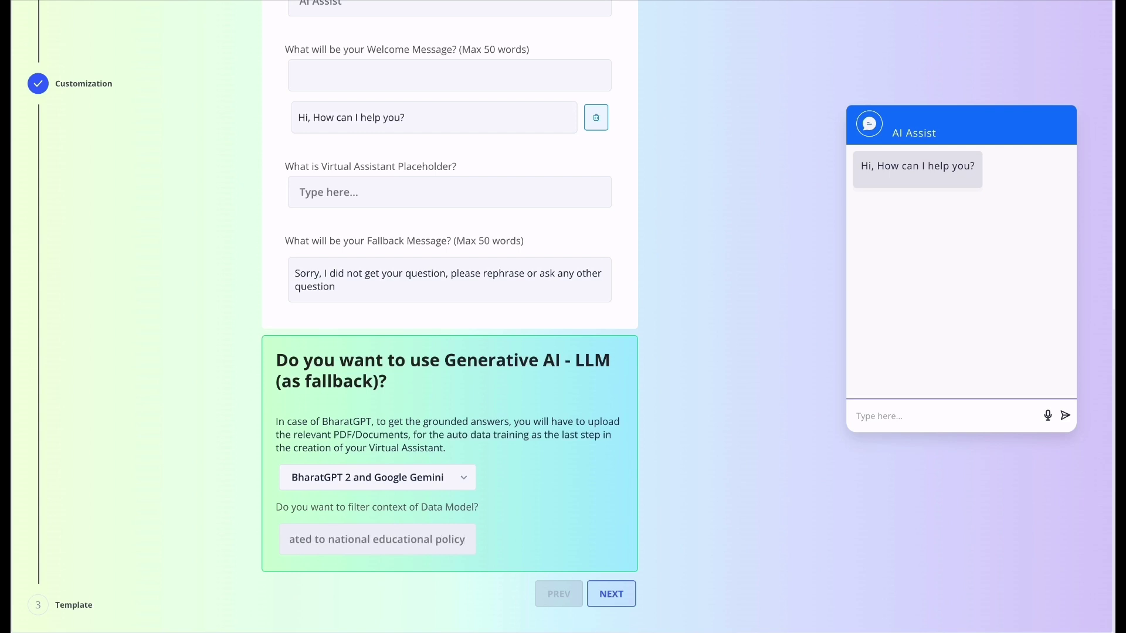
pyautogui.click(589, 595)
# Step: Set the theme colour to maroon #8E0622 and the bot types to Click, Text and Voice
pyautogui.click(607, 171)
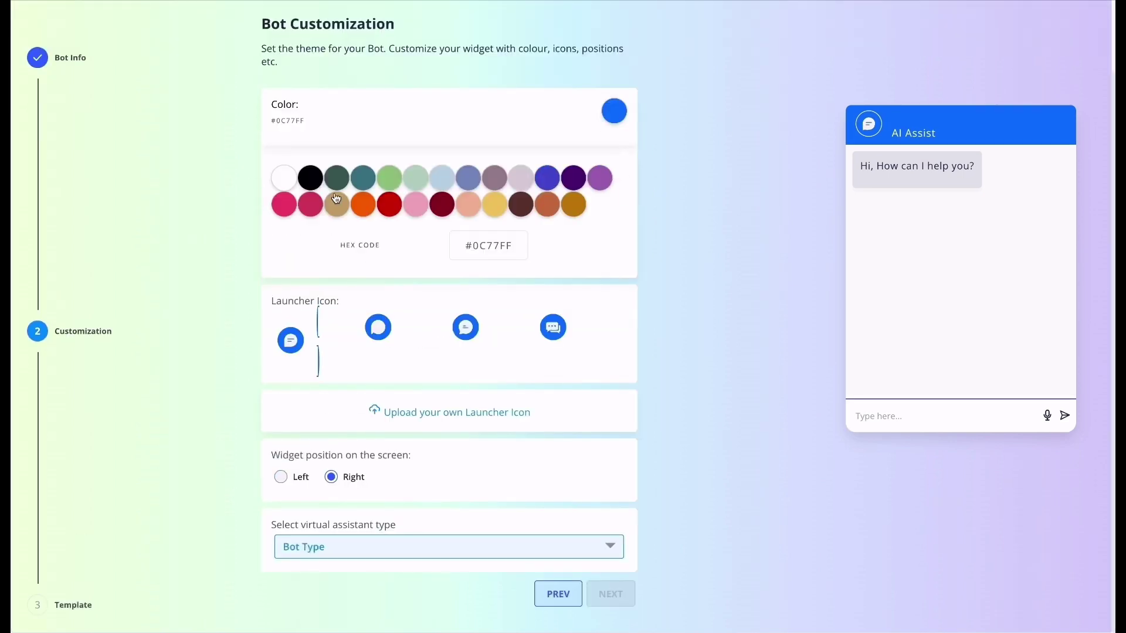
pyautogui.click(440, 211)
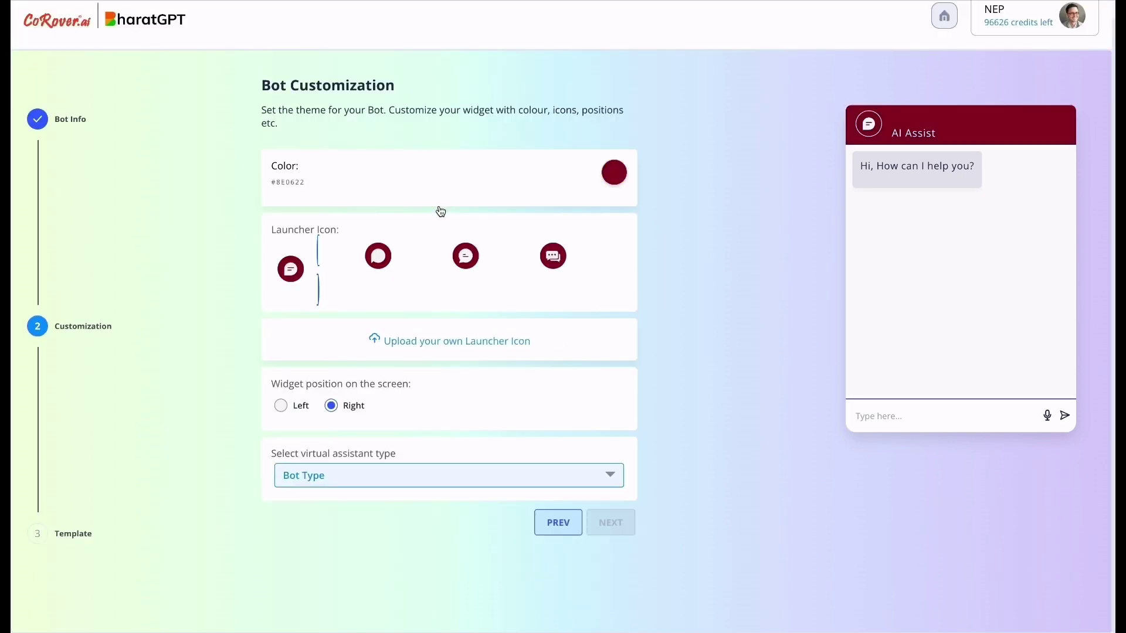
pyautogui.click(393, 473)
pyautogui.click(328, 356)
pyautogui.click(328, 378)
pyautogui.click(328, 398)
# Step: Create the bot from the Others template and choose training with your own documents
pyautogui.click(613, 510)
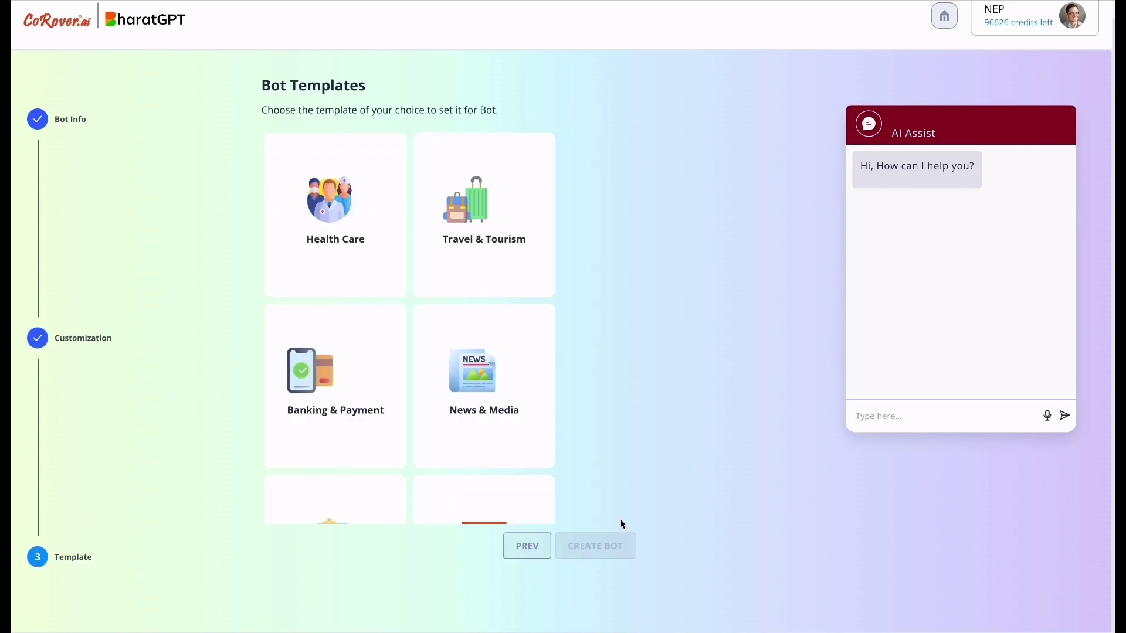
pyautogui.scroll(-5, 455, 393)
pyautogui.click(357, 431)
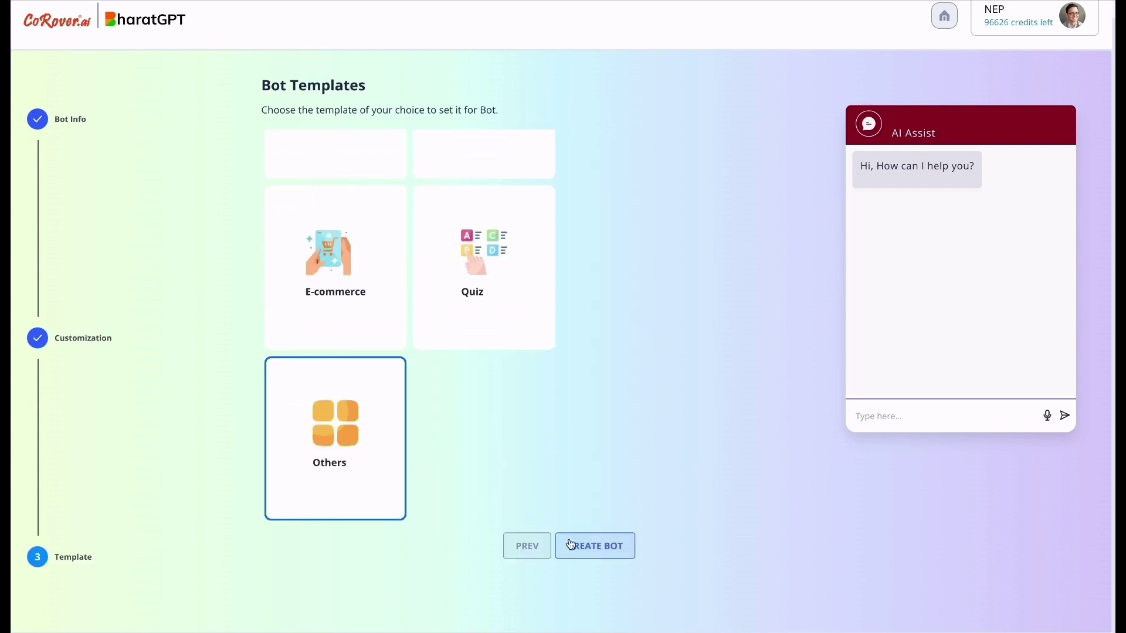
pyautogui.click(591, 554)
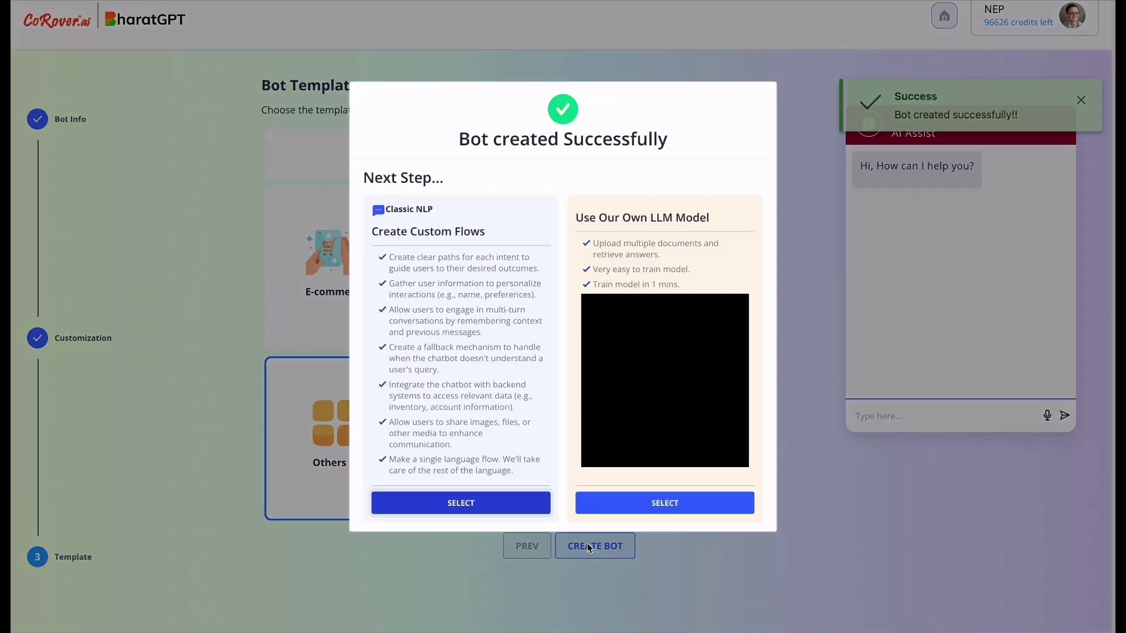
pyautogui.click(655, 509)
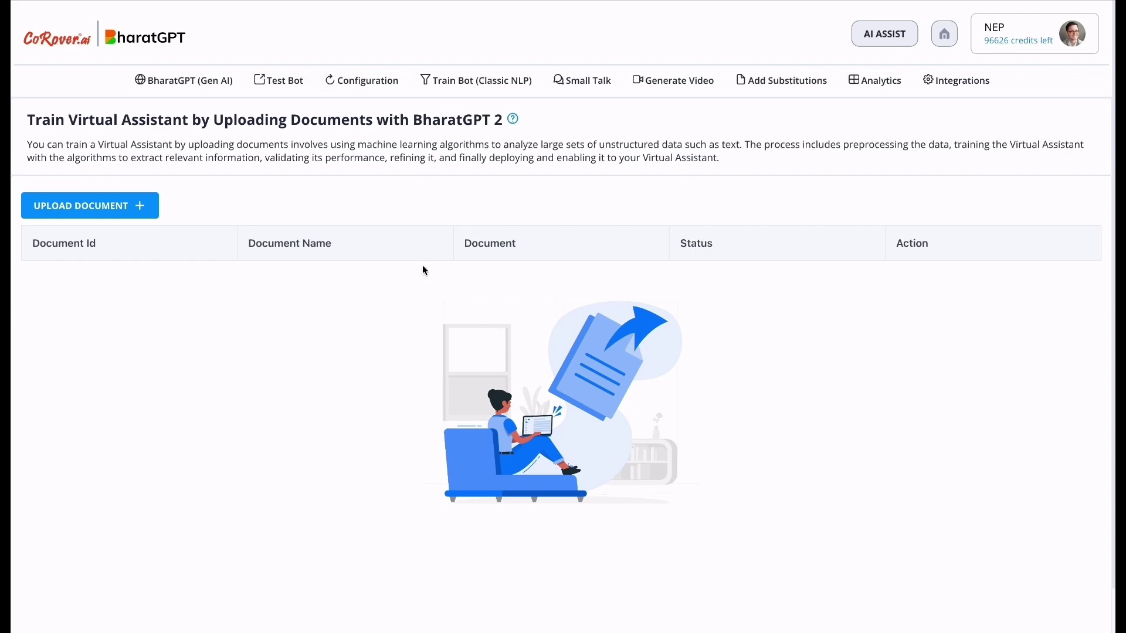
# Step: Upload NEP_Final_English_0.pdf through the document form and train the bot on it
pyautogui.click(129, 207)
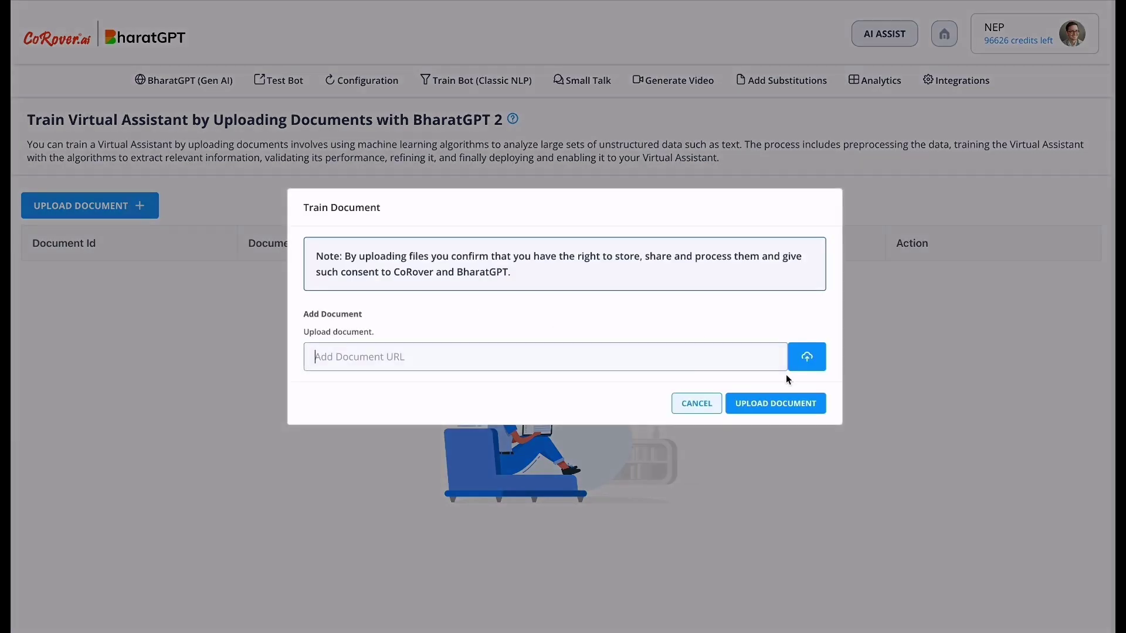
pyautogui.click(800, 359)
pyautogui.click(494, 122)
pyautogui.click(805, 510)
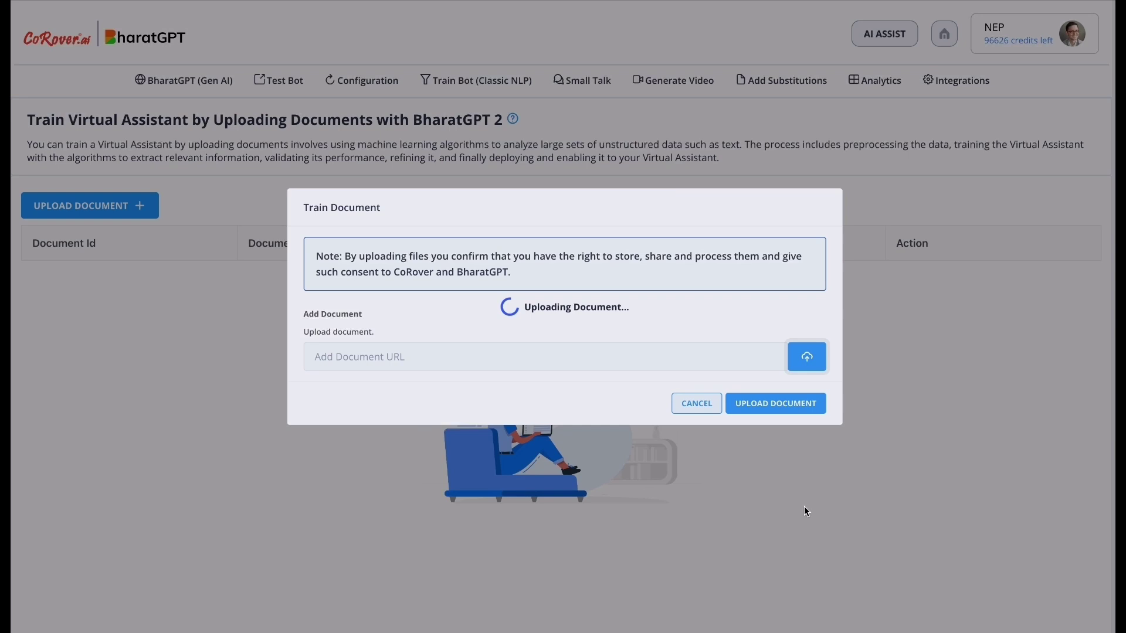
pyautogui.click(797, 402)
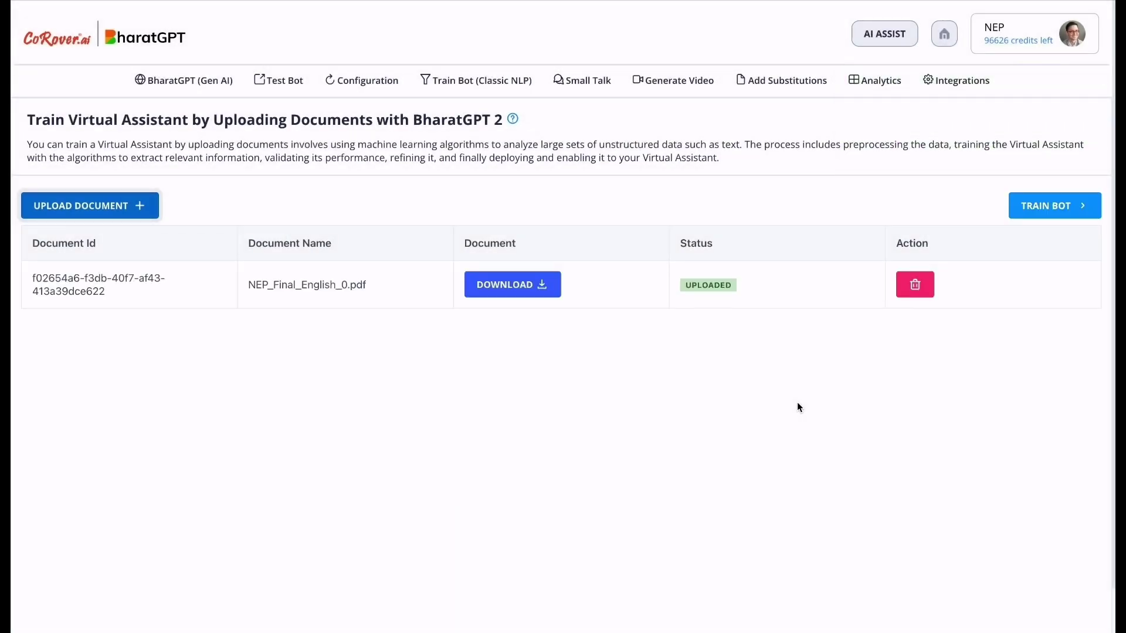
pyautogui.click(1062, 214)
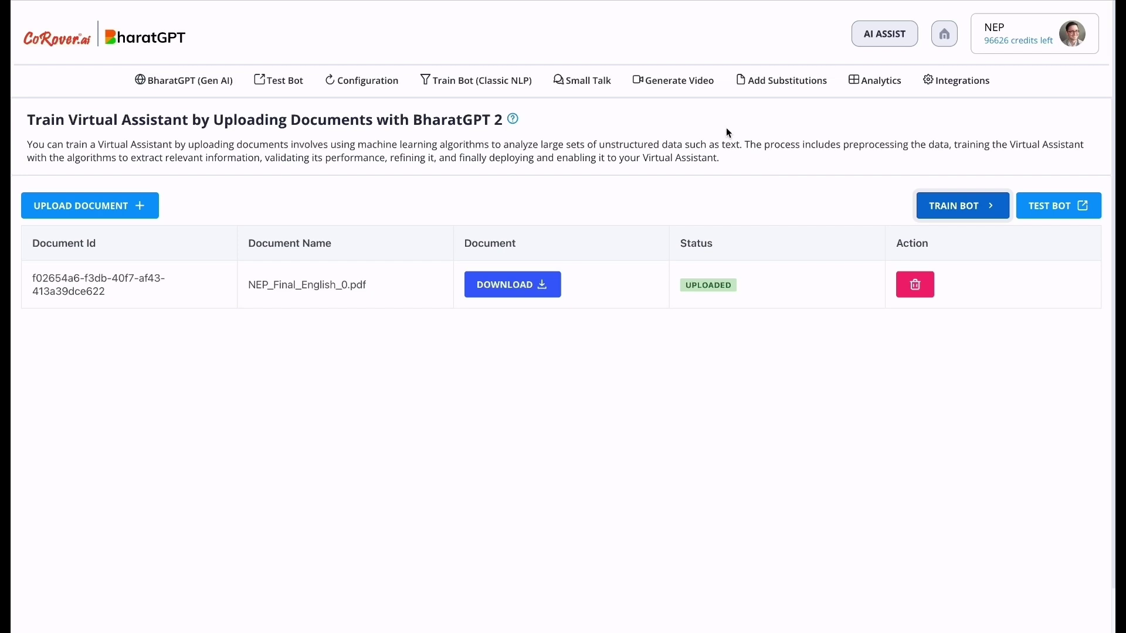
# Step: Under Classic NLP, create an 'FAQ' Uber Intent category and open it for training
pyautogui.click(462, 86)
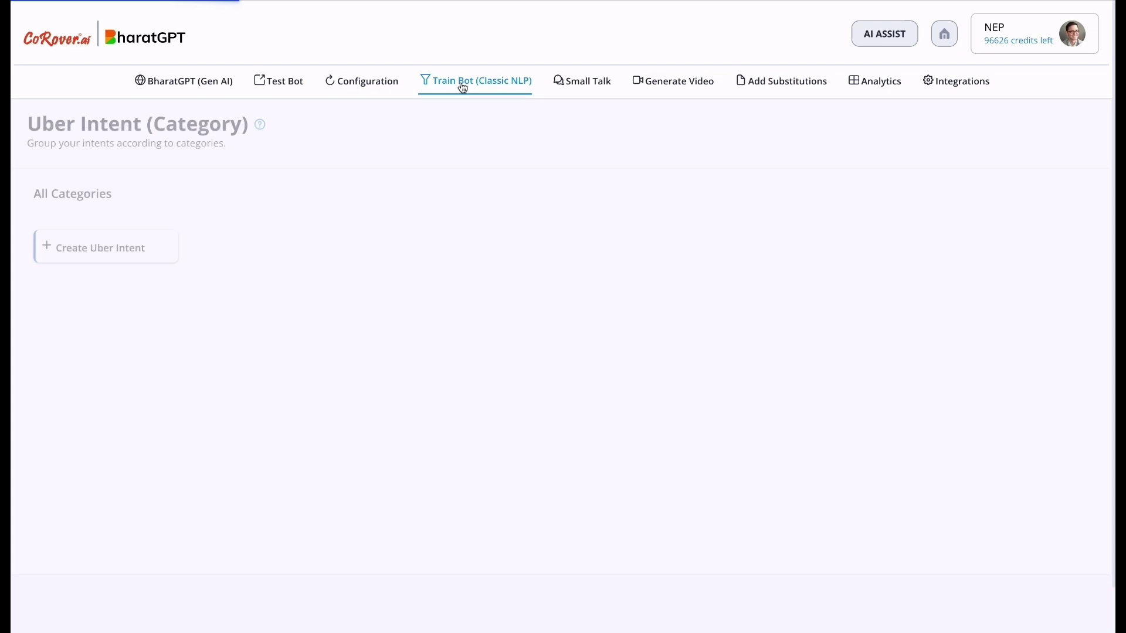
pyautogui.click(157, 247)
pyautogui.write('FAQ')
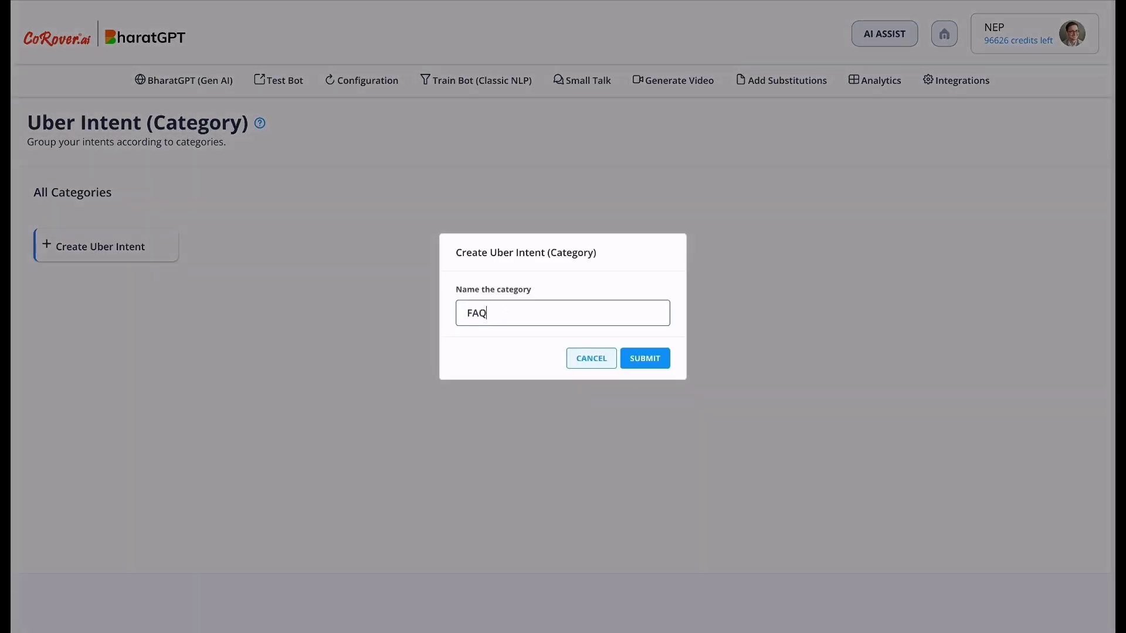
pyautogui.click(634, 358)
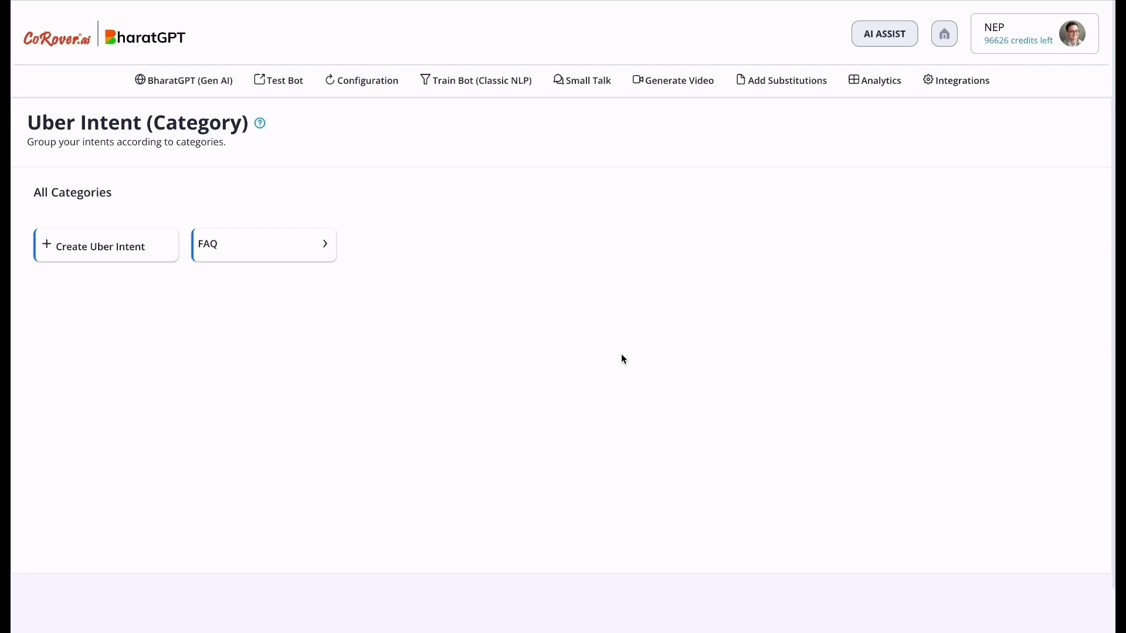
pyautogui.click(311, 245)
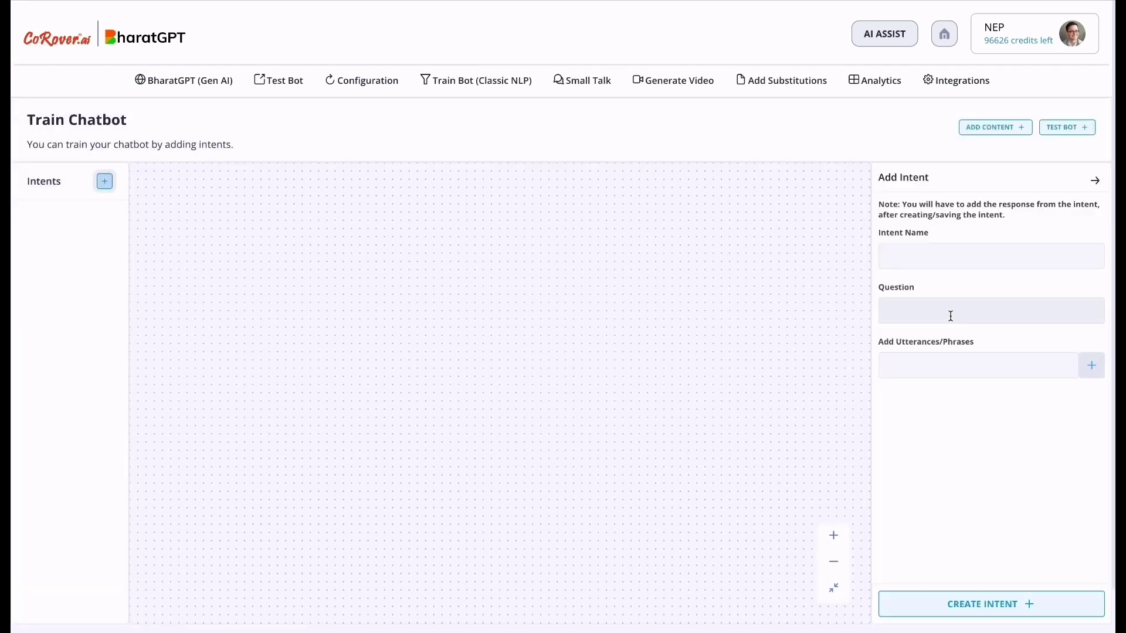
# Step: Create intent 'About BharatGPT' with question 'What is BharatGPT?' and a matching utterance, then open its response
pyautogui.click(951, 316)
pyautogui.write('What is BharatGP')
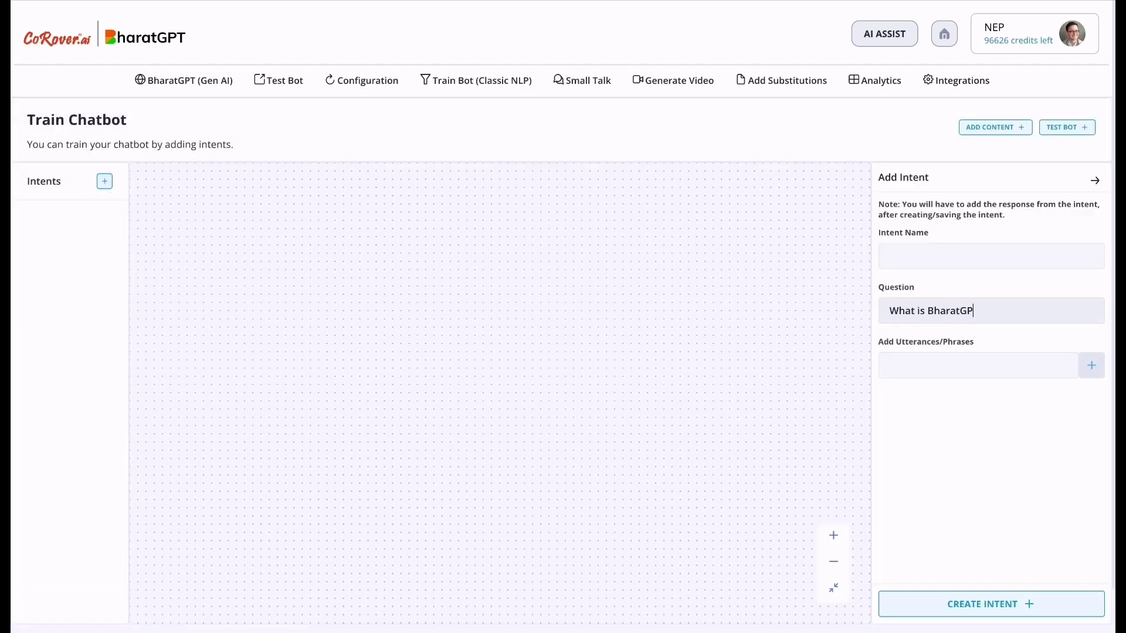
pyautogui.write('T?')
pyautogui.click(945, 257)
pyautogui.write('About')
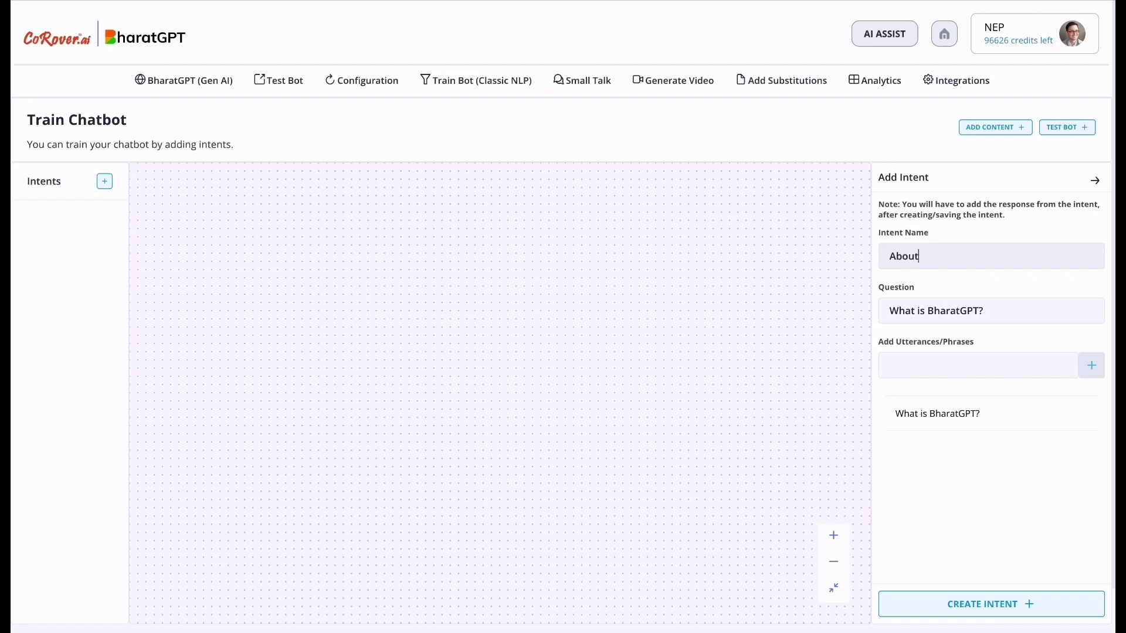
pyautogui.write(' BharatGPT')
pyautogui.click(966, 374)
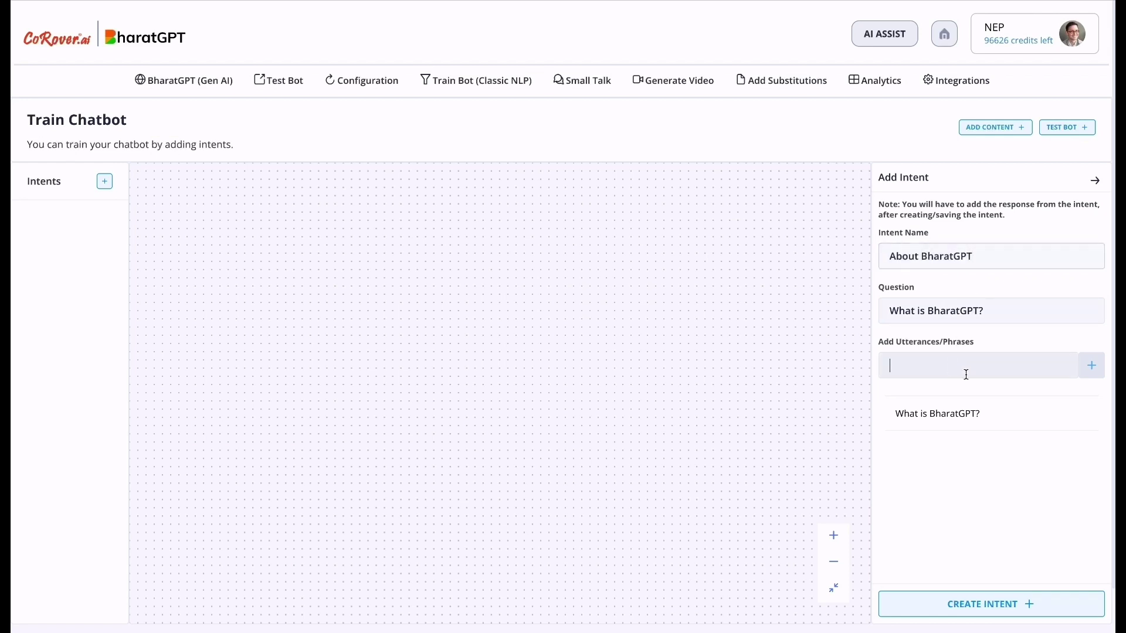
pyautogui.write('About BharatGPT')
pyautogui.click(1089, 366)
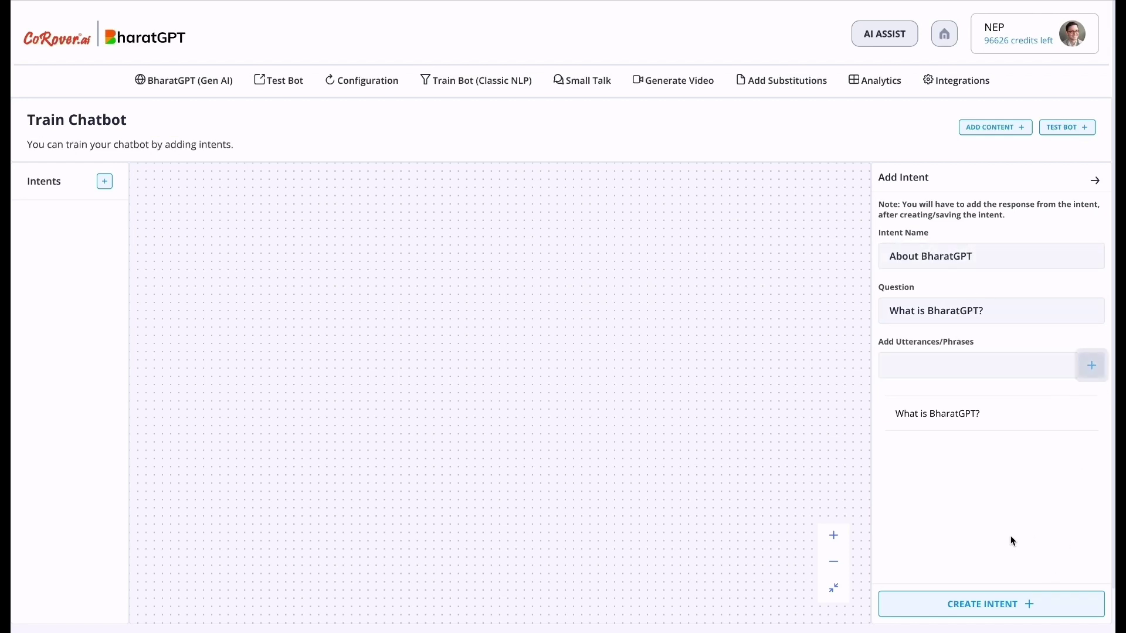
pyautogui.scroll(-1, 1012, 539)
pyautogui.click(1004, 593)
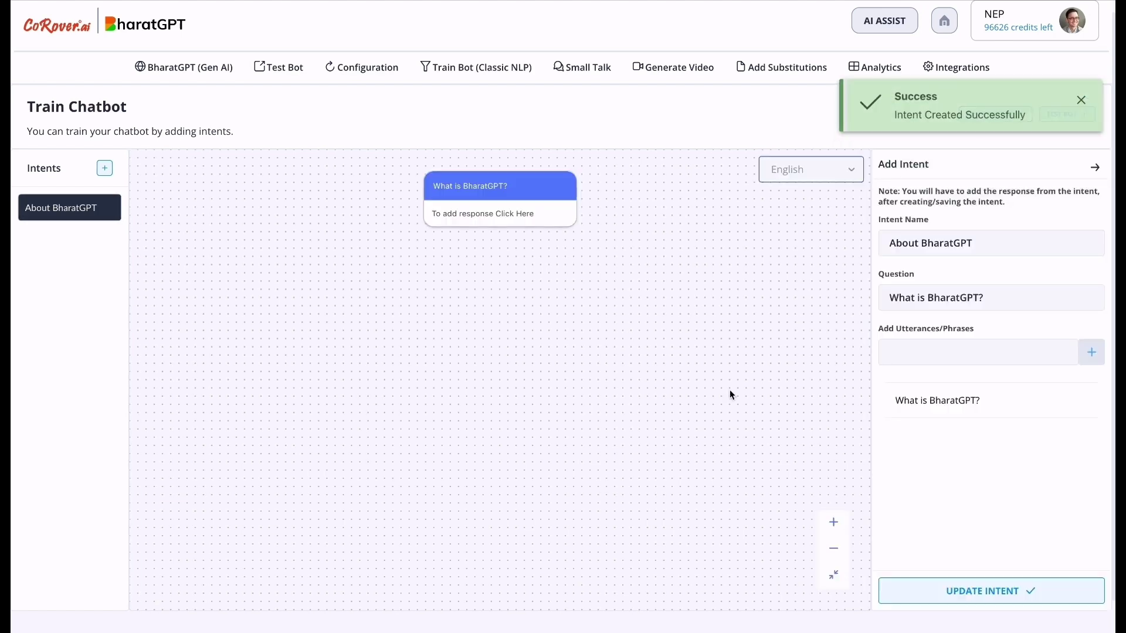
pyautogui.click(530, 221)
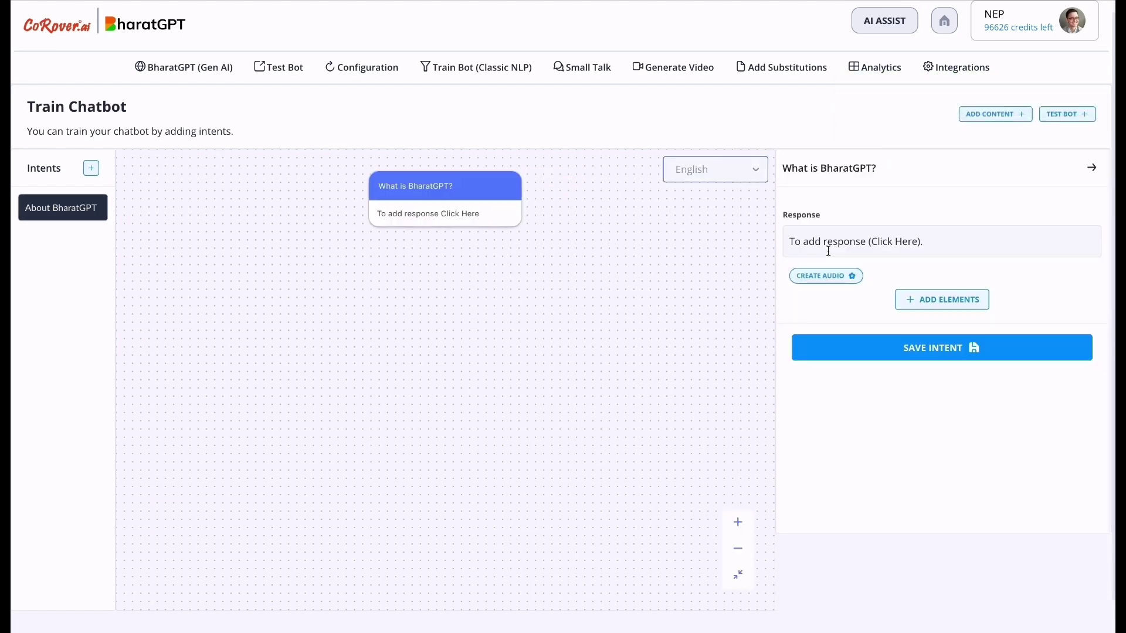
# Step: Add a Button element to the What is BharatGPT? response
pyautogui.click(916, 249)
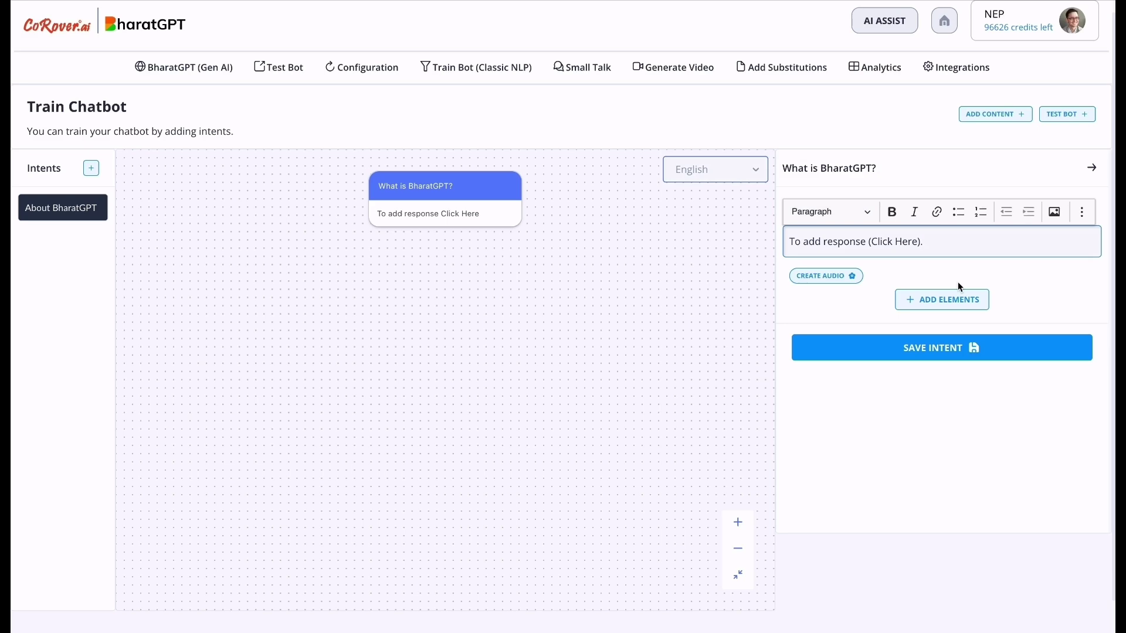
pyautogui.click(928, 299)
pyautogui.click(586, 313)
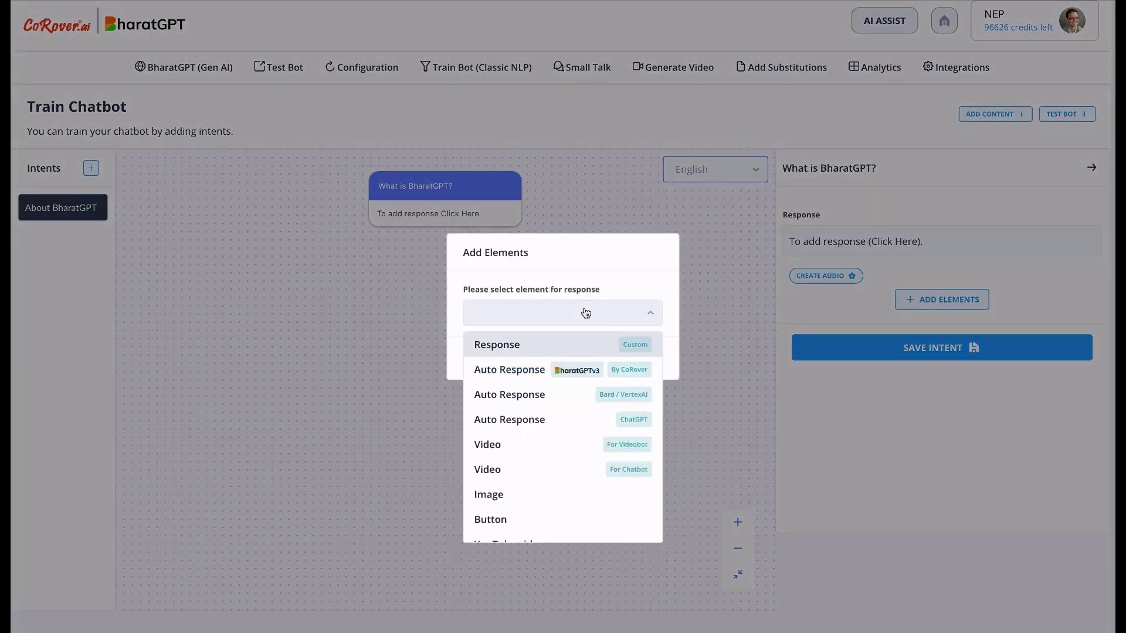
pyautogui.scroll(-2, 541, 444)
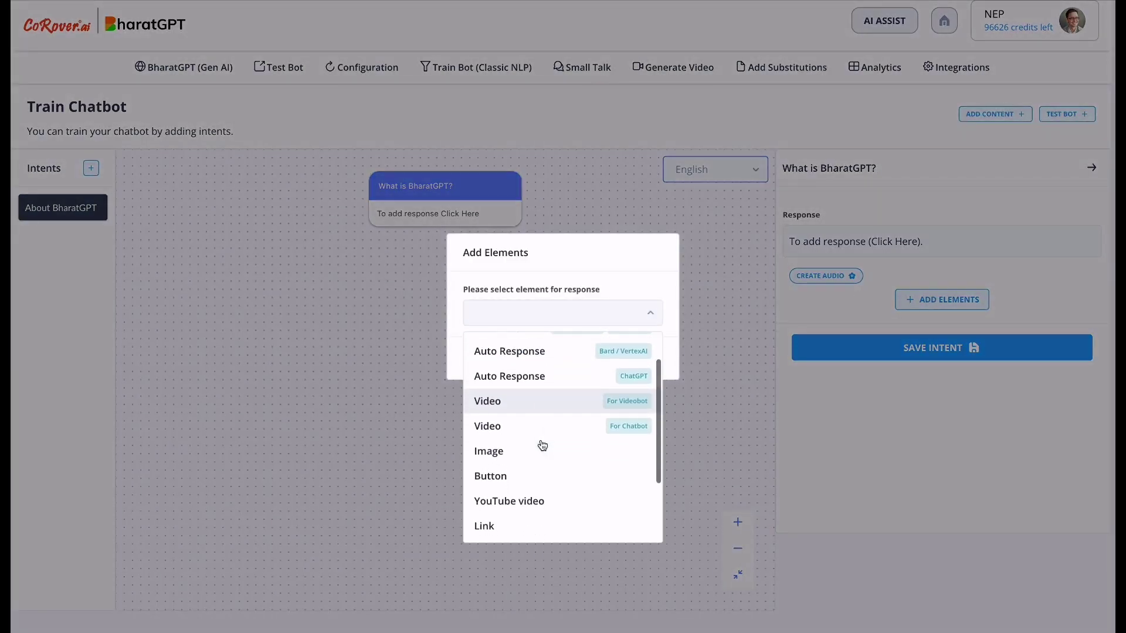
pyautogui.click(527, 477)
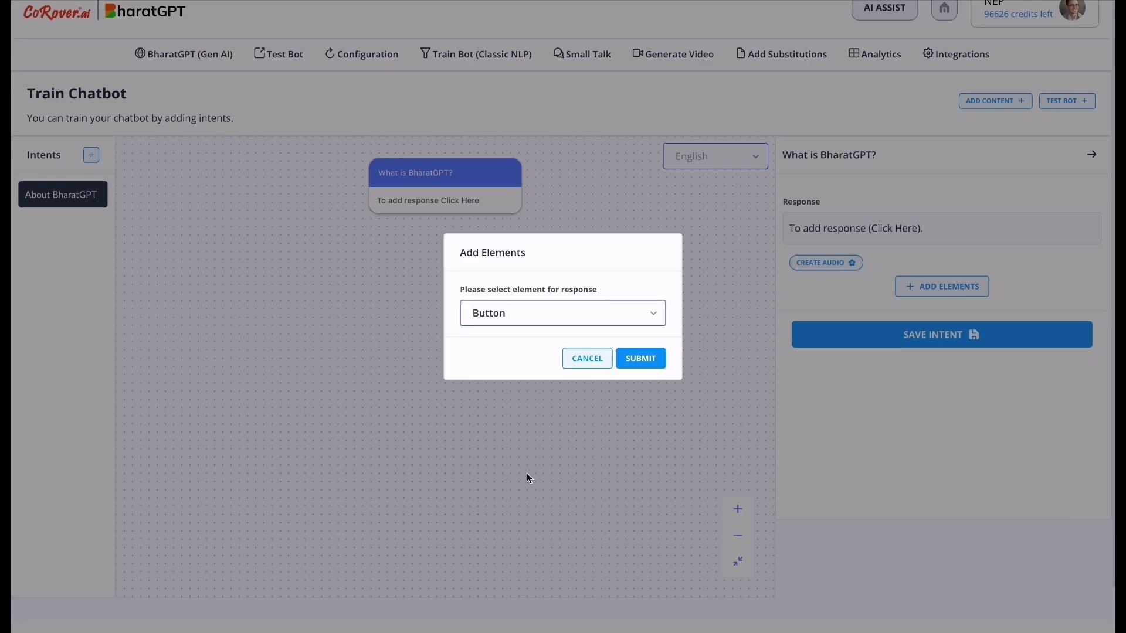
pyautogui.click(642, 359)
# Step: Replace the response text with the pasted BharatGPT description and generate its audio
pyautogui.click(947, 239)
pyautogui.write('BharatGPT, a revolutionary innovation by CoRover.ai, the Conversational AI Platform, is India’s answer to existing Generative AI/Large Language CoRover.ai, the world’s first human-centric conversational AI platform being used by 130 crore users, is now launching BharatGPT which is the only Indian Indigenous Generative AI platform available across channels in 14+ Indian languages, in Video, Voice & Text.')
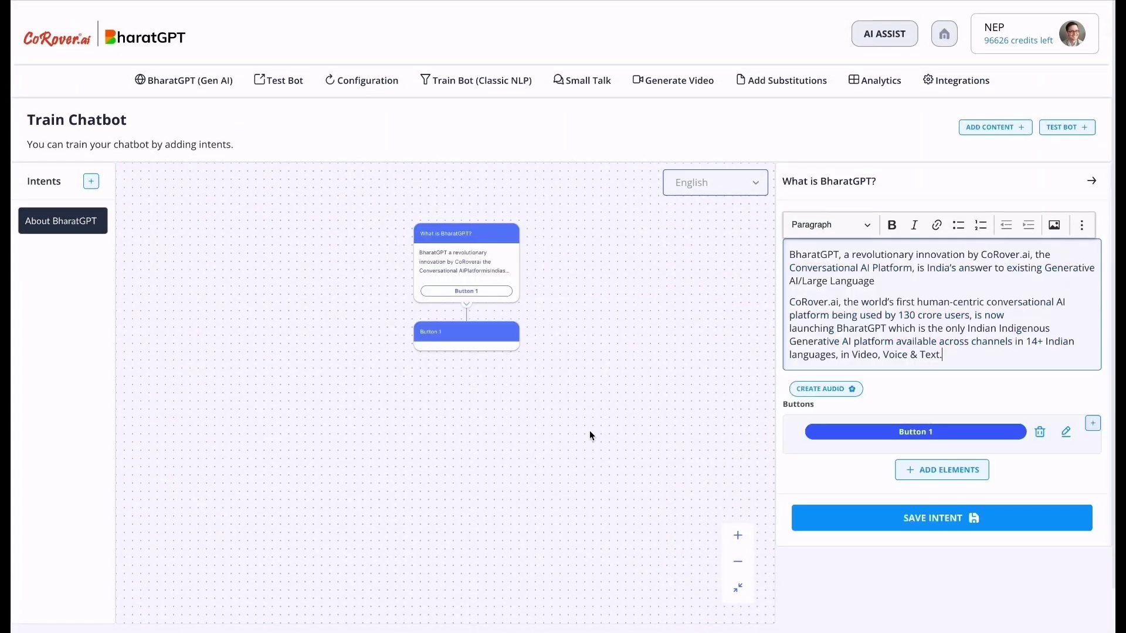
pyautogui.click(838, 390)
pyautogui.scroll(-1, 844, 389)
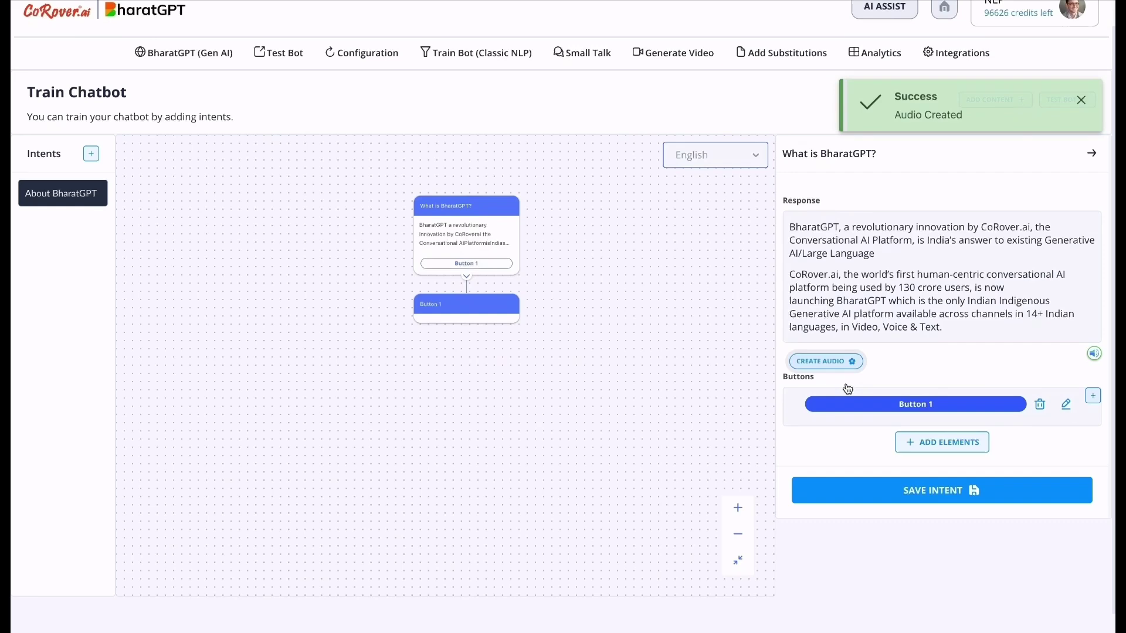
pyautogui.click(938, 445)
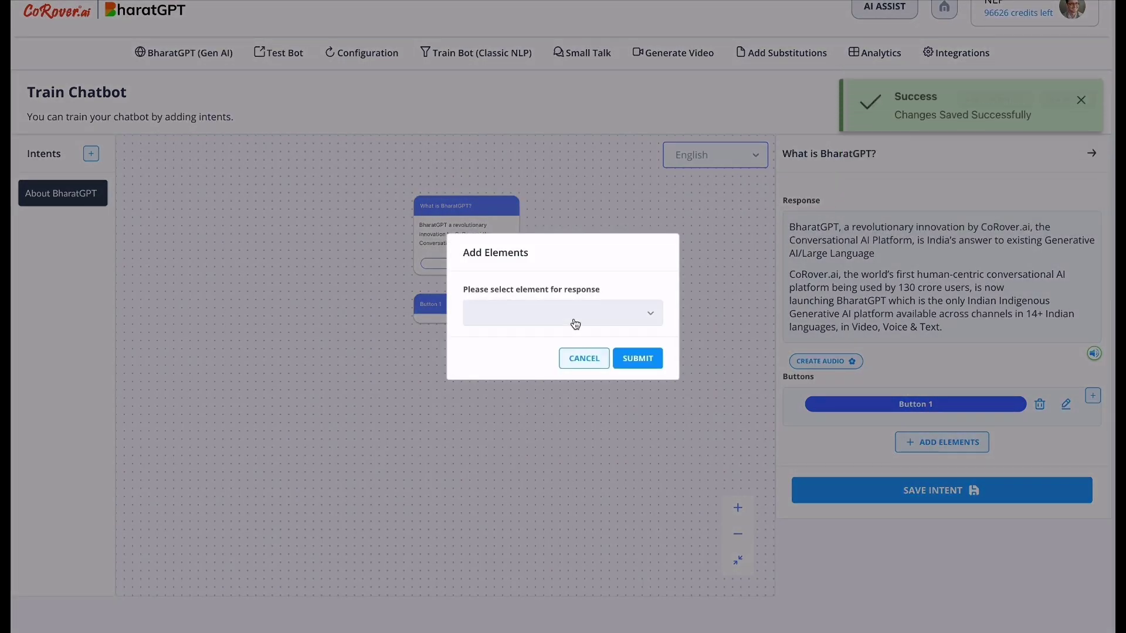
pyautogui.click(576, 324)
pyautogui.scroll(-2, 567, 499)
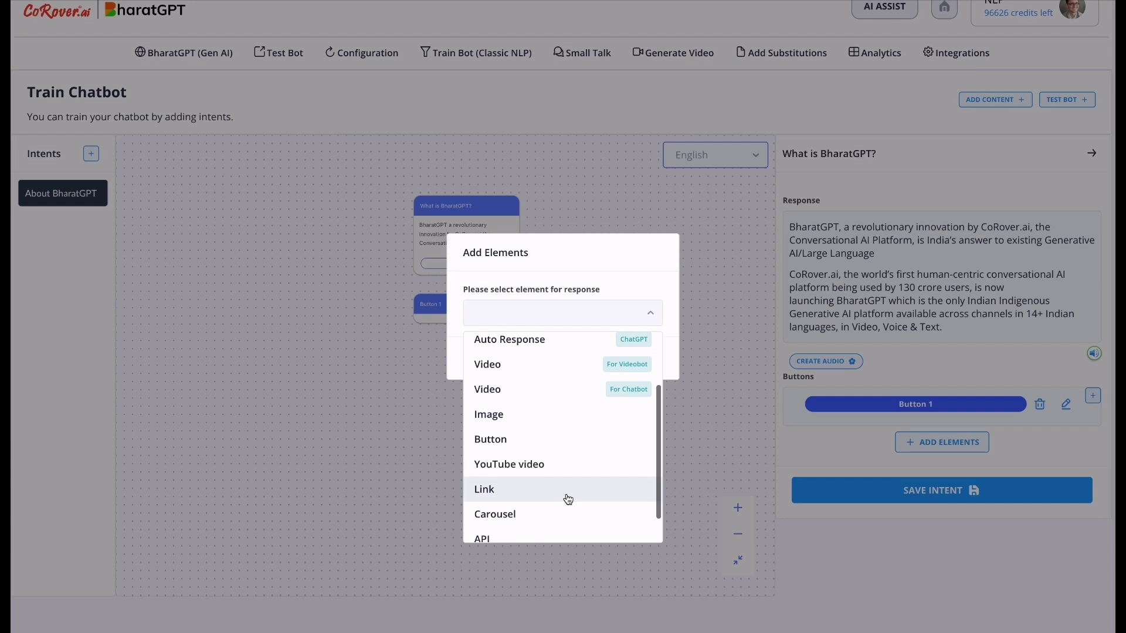
pyautogui.scroll(-2, 567, 487)
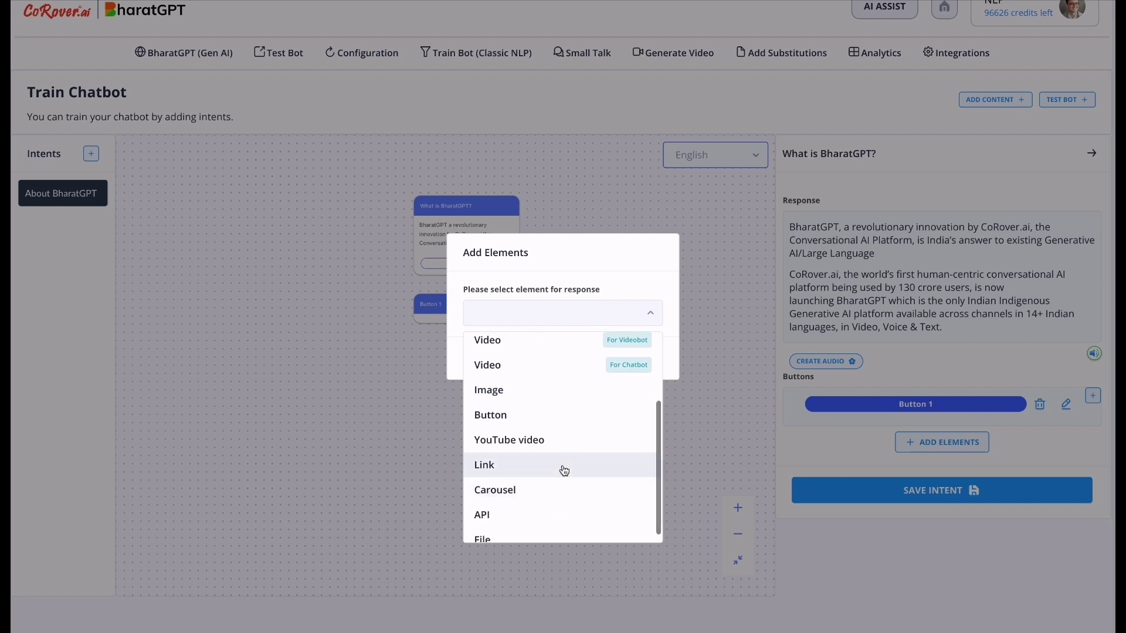
pyautogui.click(554, 506)
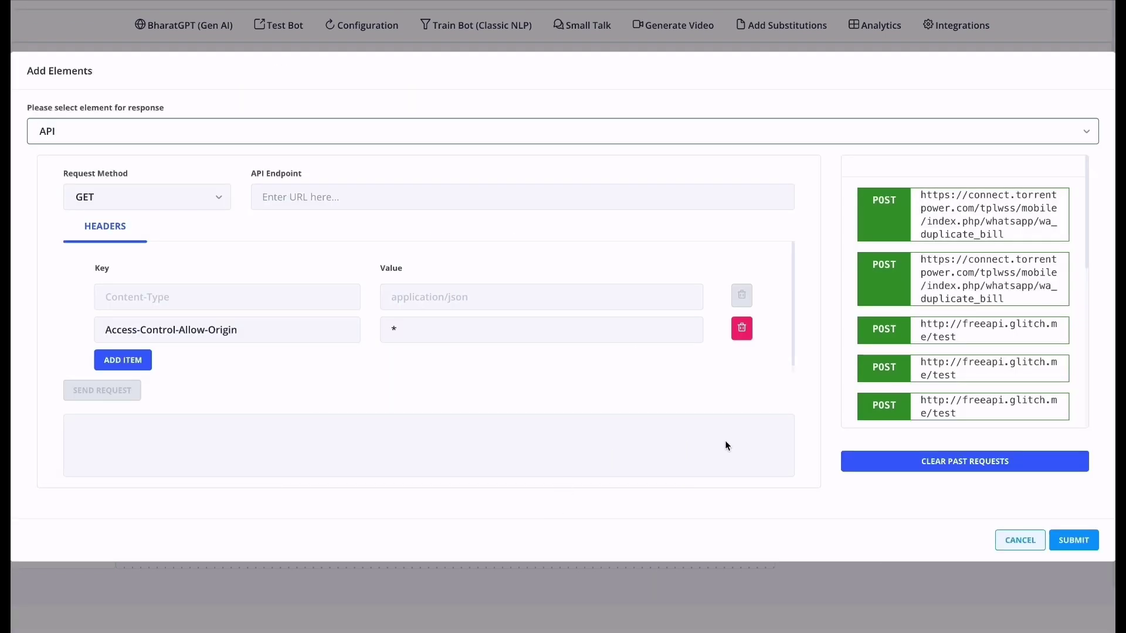
pyautogui.click(196, 204)
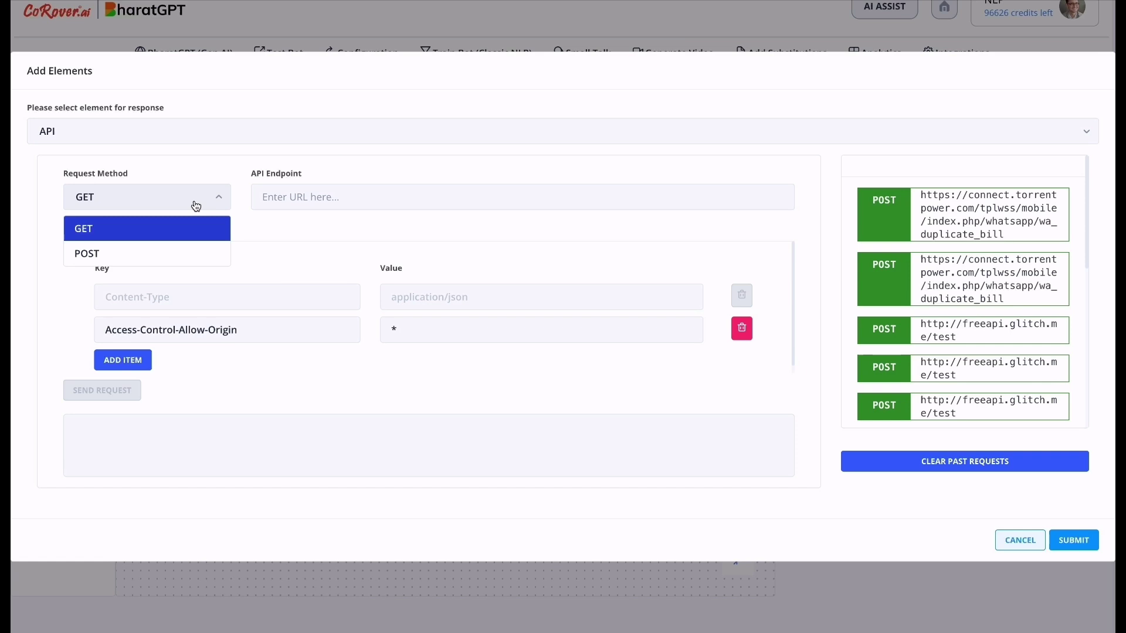
pyautogui.click(193, 228)
pyautogui.click(331, 199)
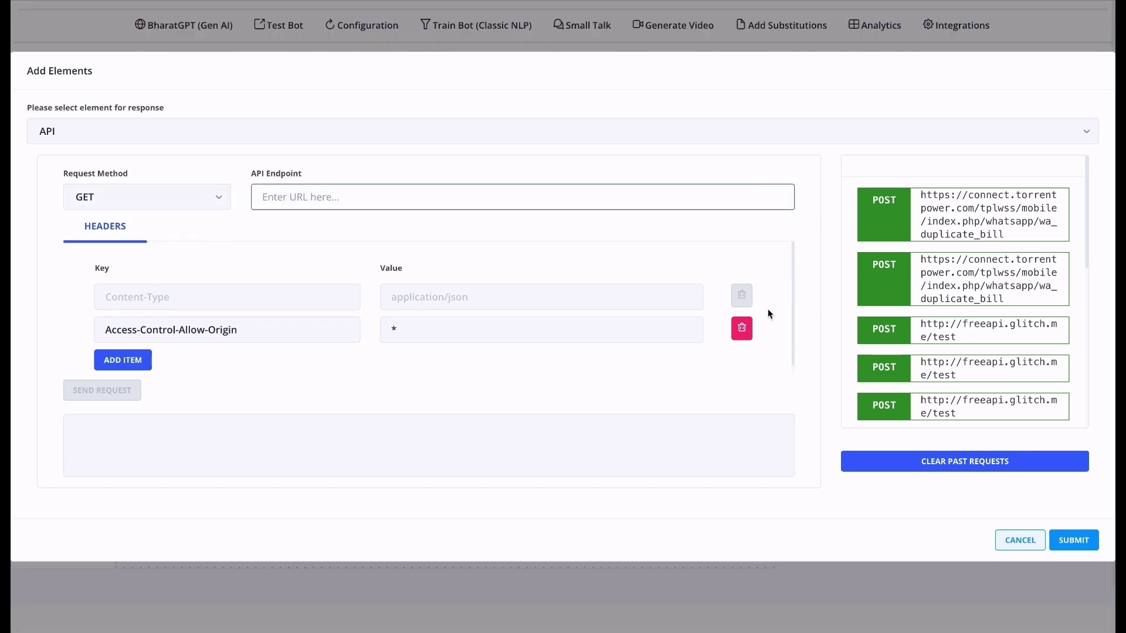
pyautogui.click(943, 369)
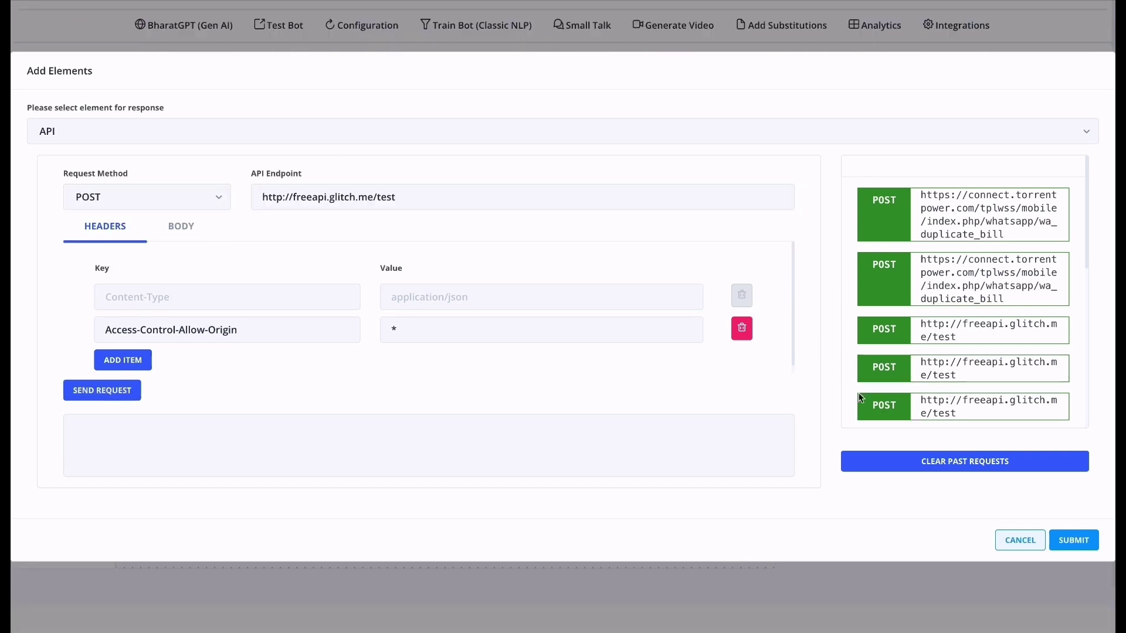
pyautogui.click(127, 390)
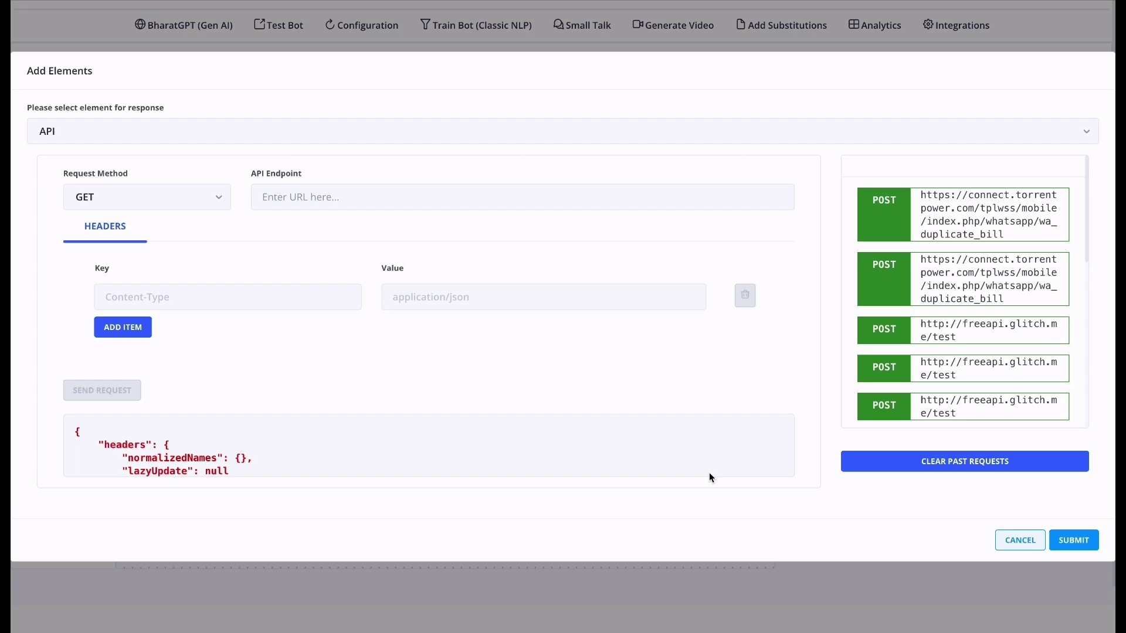
pyautogui.scroll(-5, 715, 466)
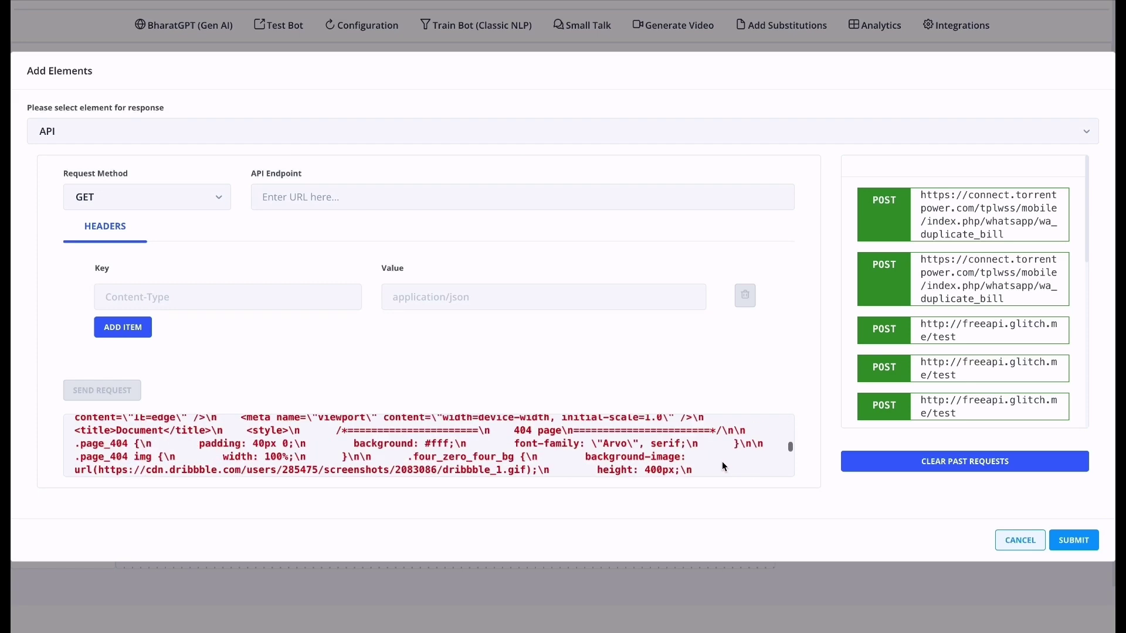
pyautogui.click(1079, 547)
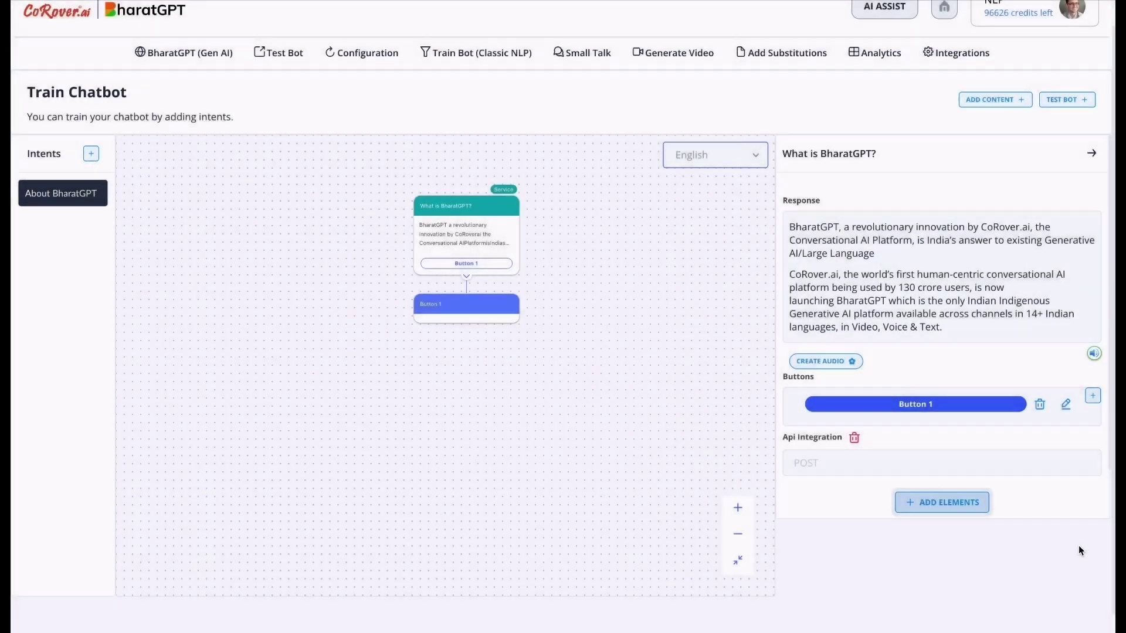
# Step: Relabel Button 1 to 'Yes' and add a second button labelled 'No'
pyautogui.click(1066, 405)
pyautogui.press('BackSpace')
pyautogui.write('Yes')
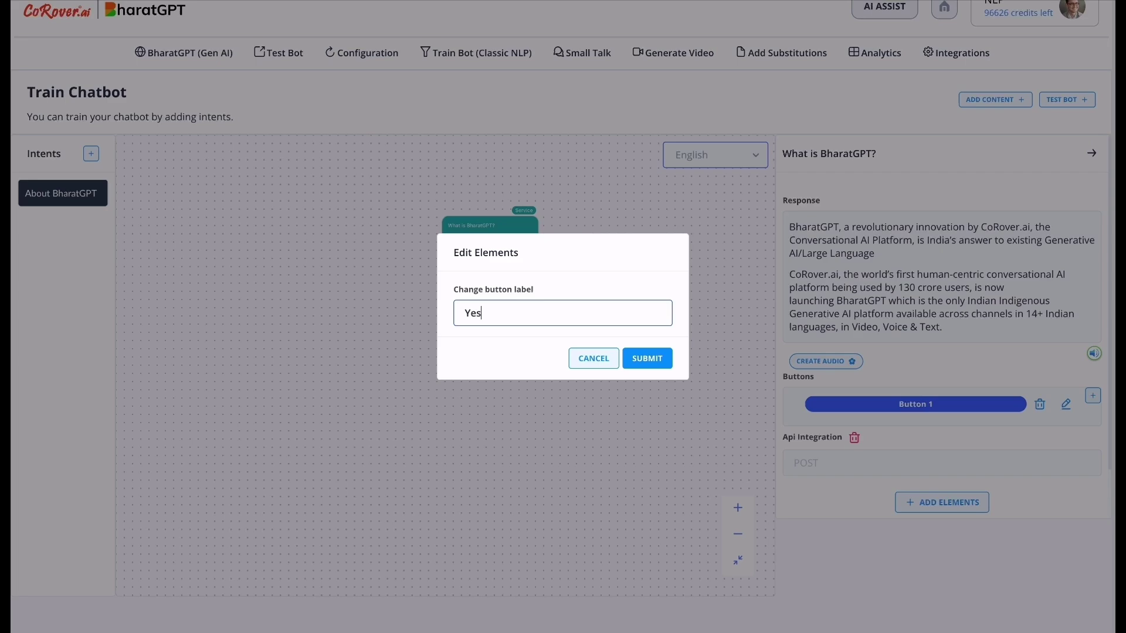
pyautogui.click(658, 359)
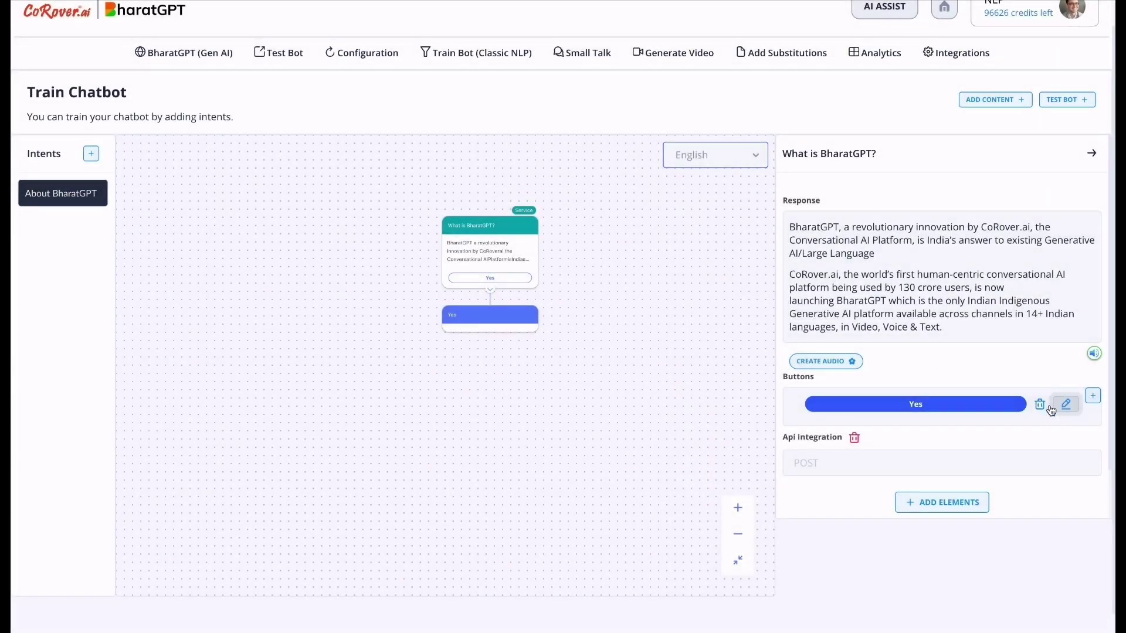
pyautogui.click(1092, 396)
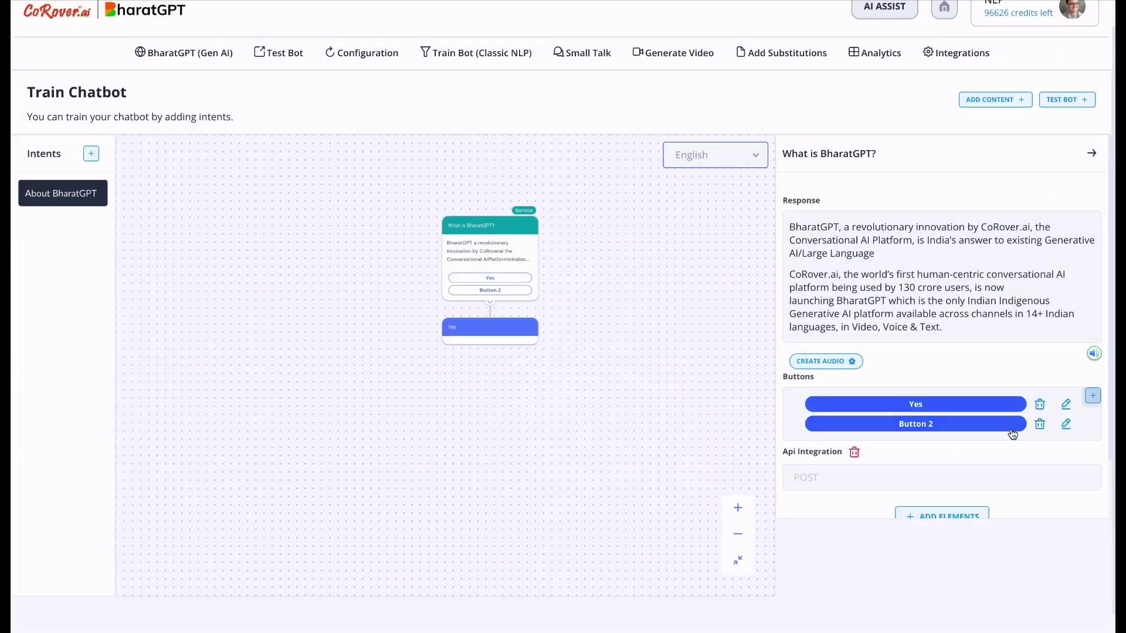
pyautogui.click(1066, 424)
pyautogui.write('N')
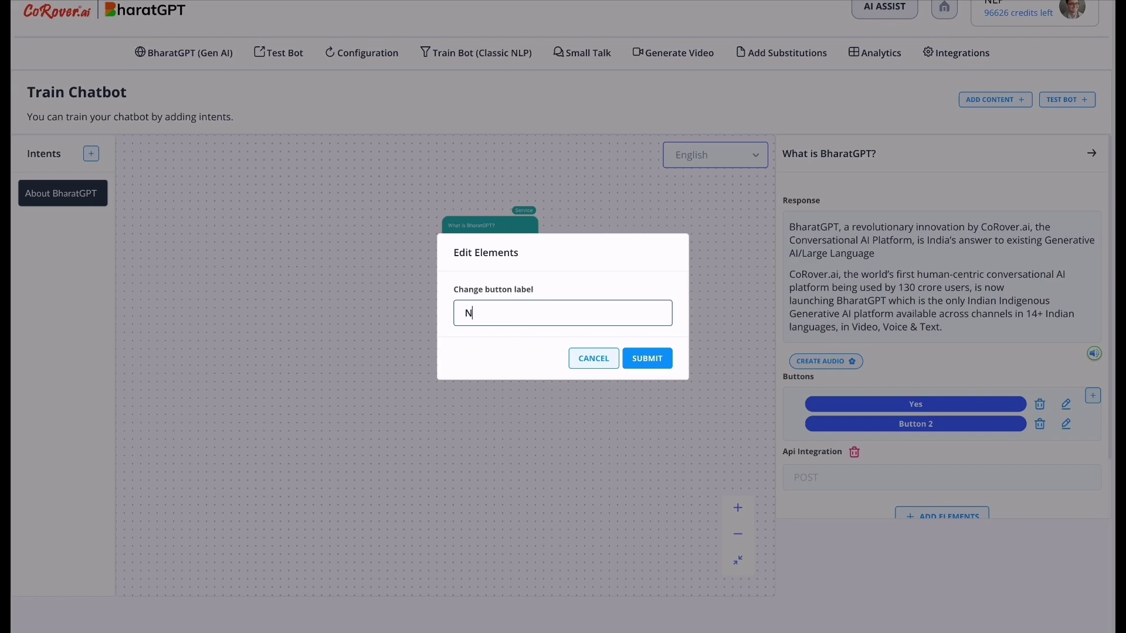
pyautogui.write('o')
pyautogui.click(648, 358)
# Step: Save the intent so it gets Yes and No branches
pyautogui.scroll(-1, 923, 360)
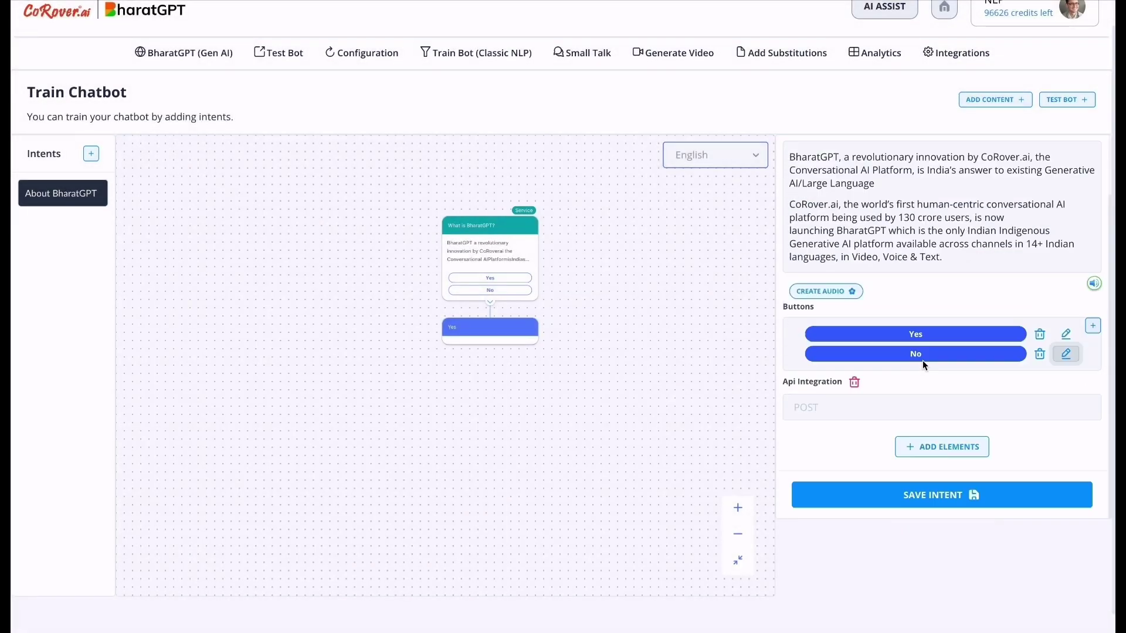
pyautogui.click(938, 504)
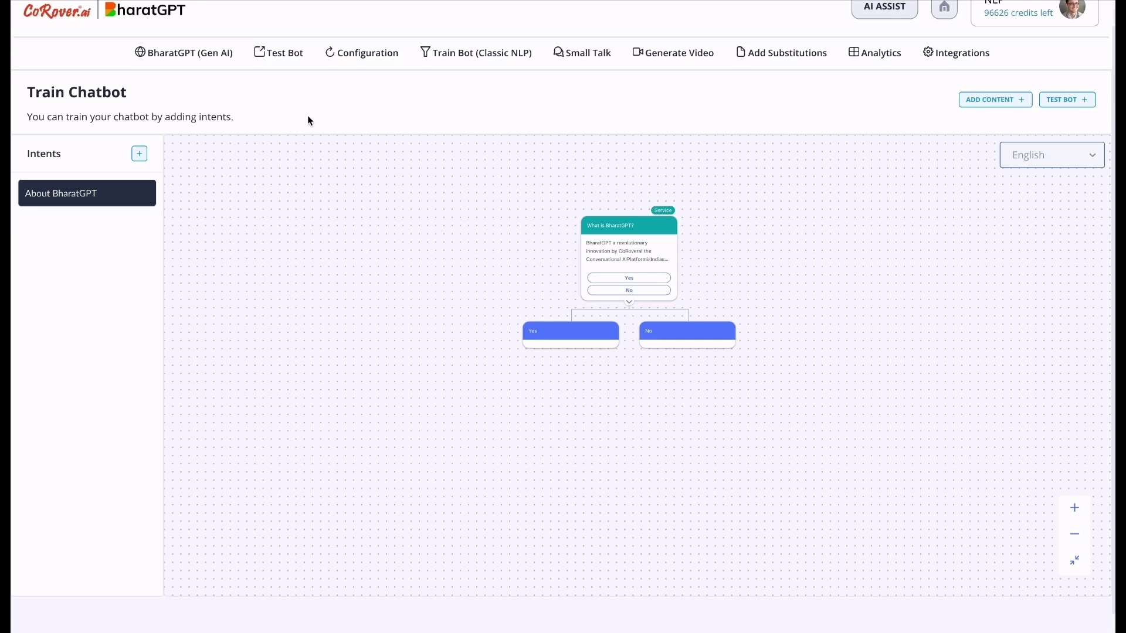
pyautogui.click(375, 65)
# Step: Check the uploaded NEP_Final_English_0.pdf and scroll through the assistant's Configuration wizard
pyautogui.click(205, 54)
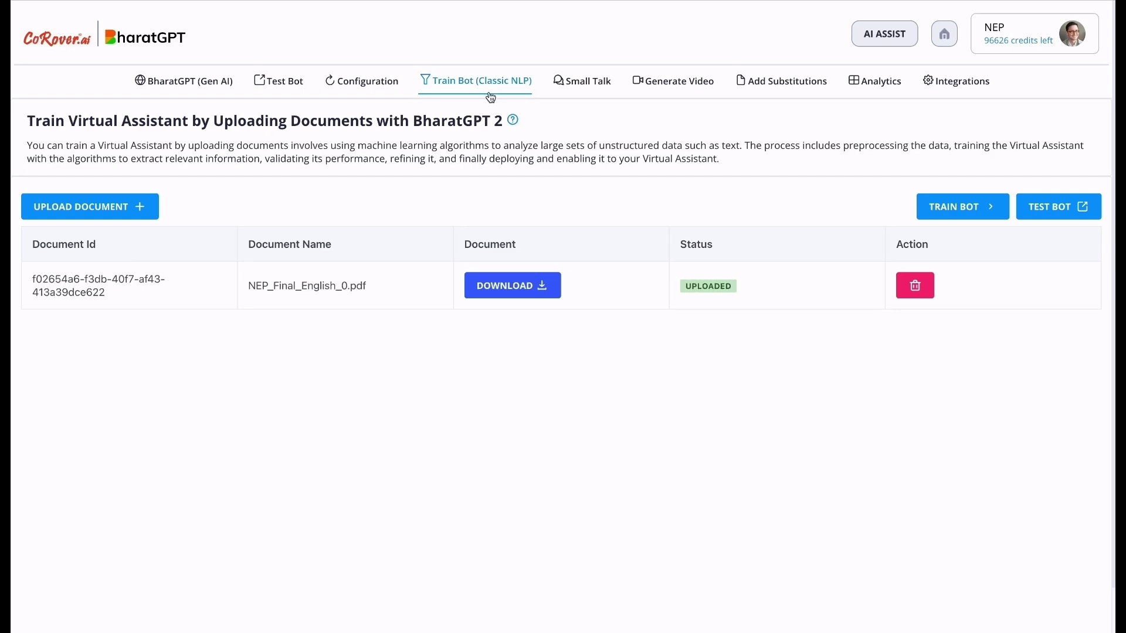
pyautogui.click(340, 91)
pyautogui.scroll(-8, 399, 375)
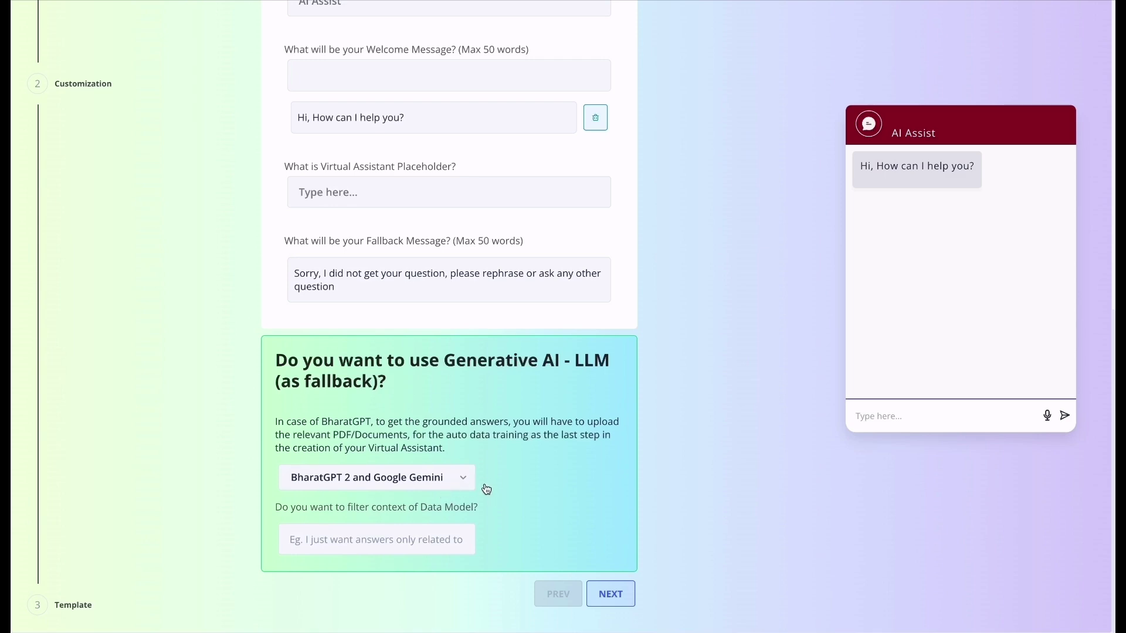
pyautogui.scroll(10, 588, 407)
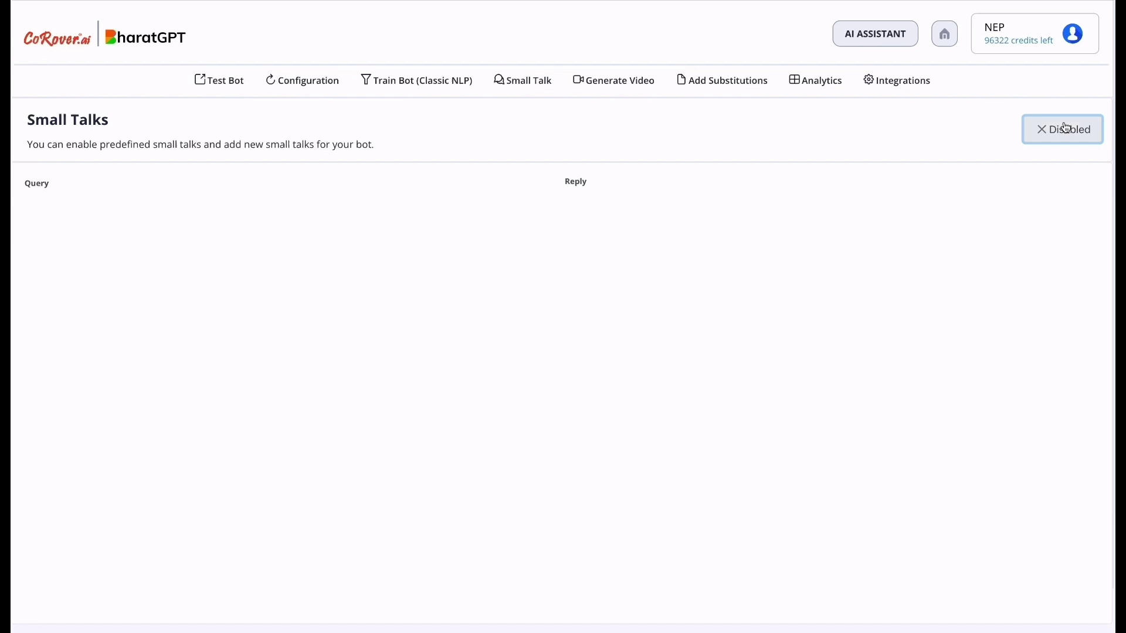
# Step: Switch predefined Small Talks from Disabled to Enabled, then go on past Add Substitutions toward Integrations
pyautogui.click(1066, 128)
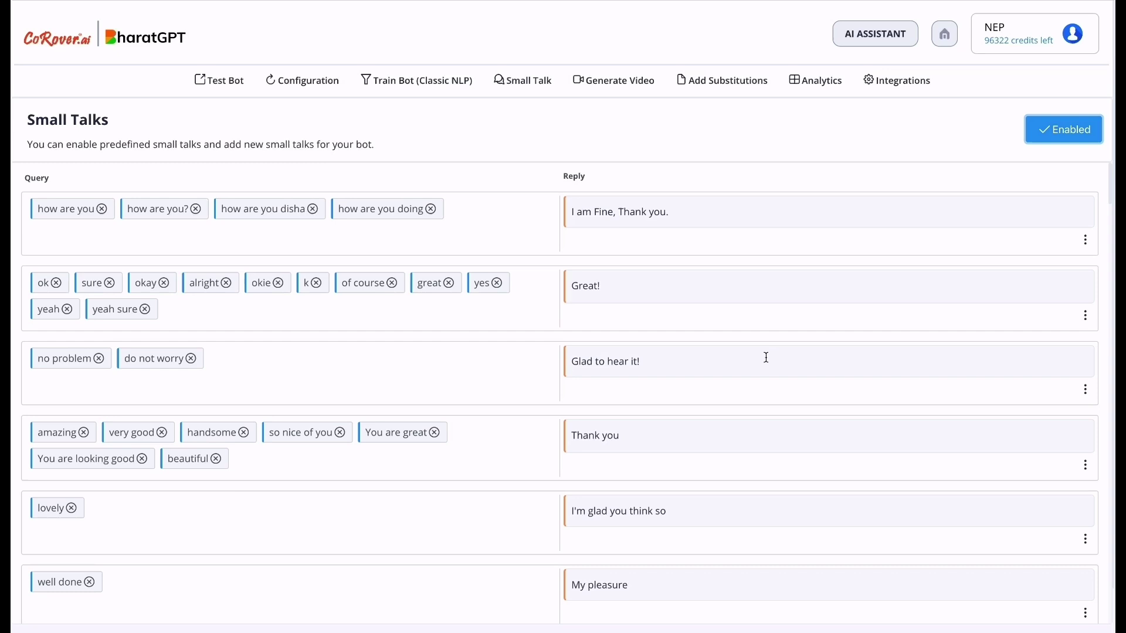
pyautogui.scroll(-7, 765, 357)
pyautogui.scroll(-1, 765, 357)
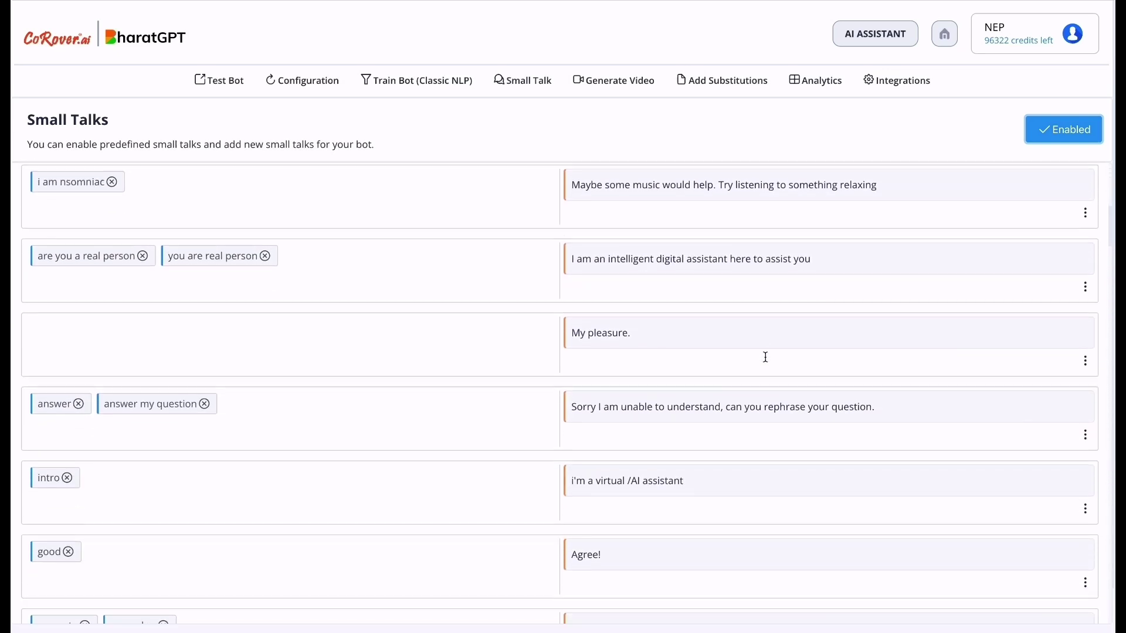
pyautogui.click(734, 82)
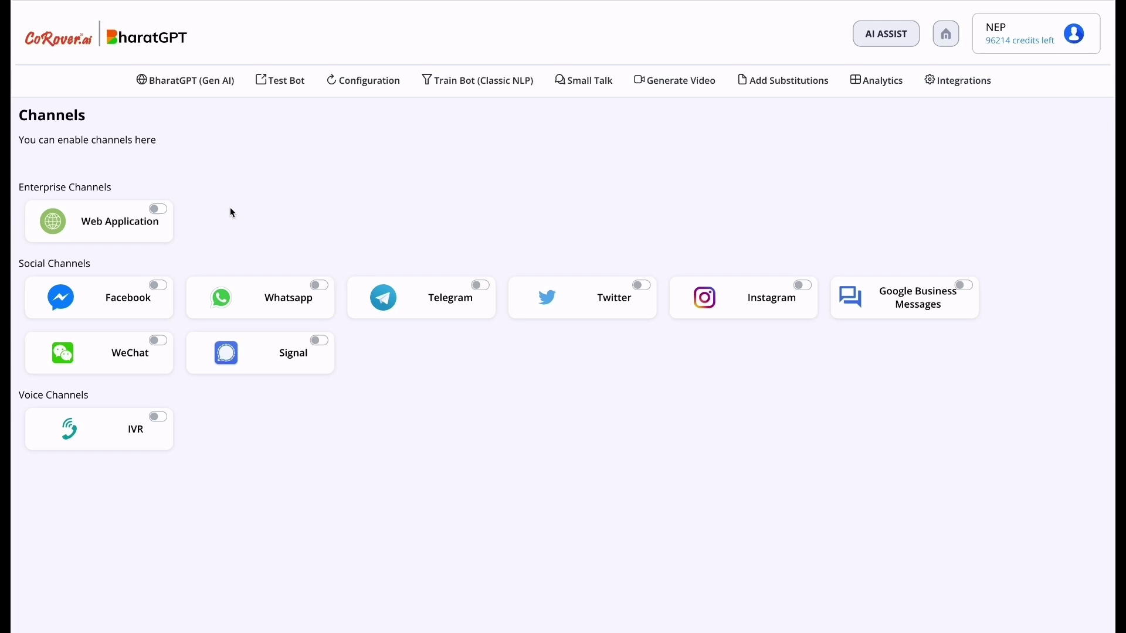
# Step: Turn on the Web Application toggle on the Integrations page to reveal its Web Integration Script
pyautogui.click(159, 210)
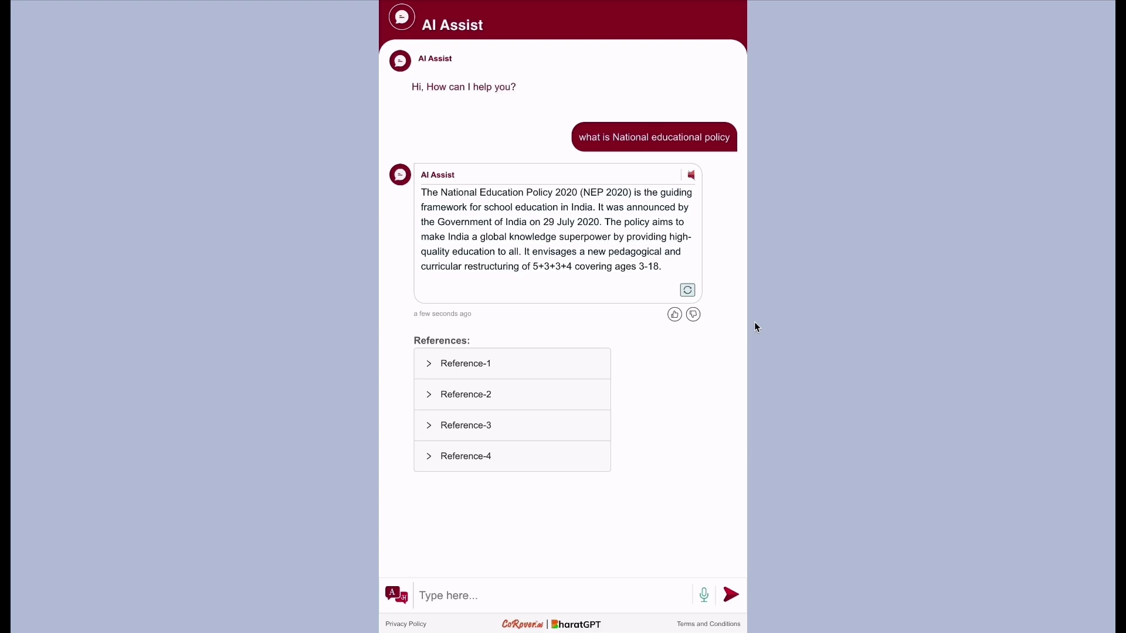
# Step: Have the policy answer read aloud and expand its Reference-1 and Reference-2
pyautogui.click(690, 175)
pyautogui.click(523, 369)
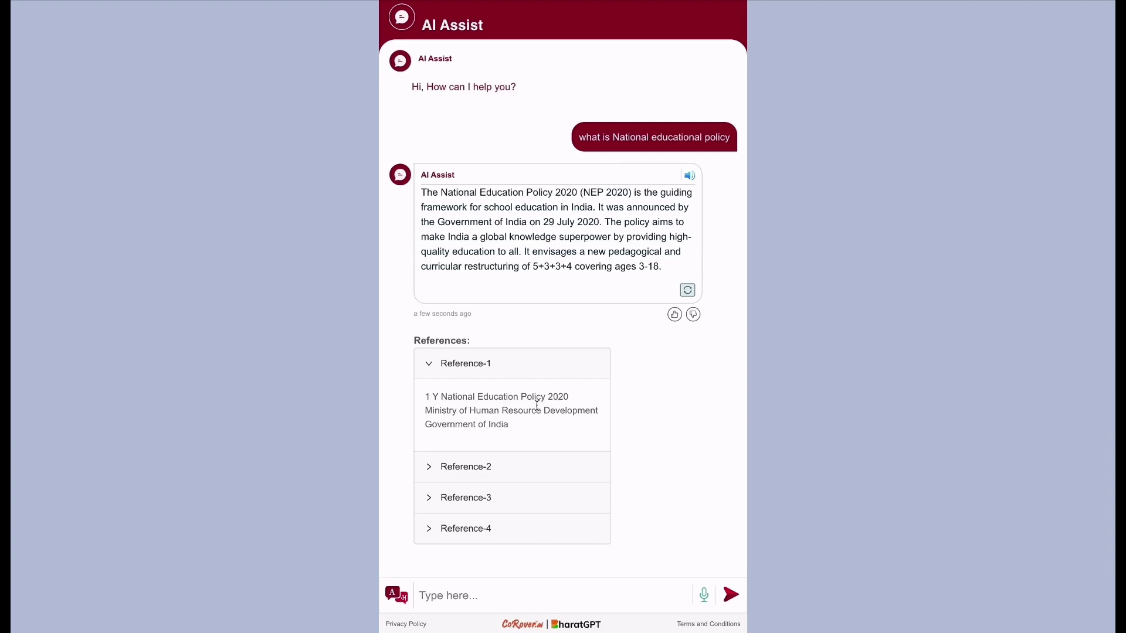
pyautogui.click(486, 468)
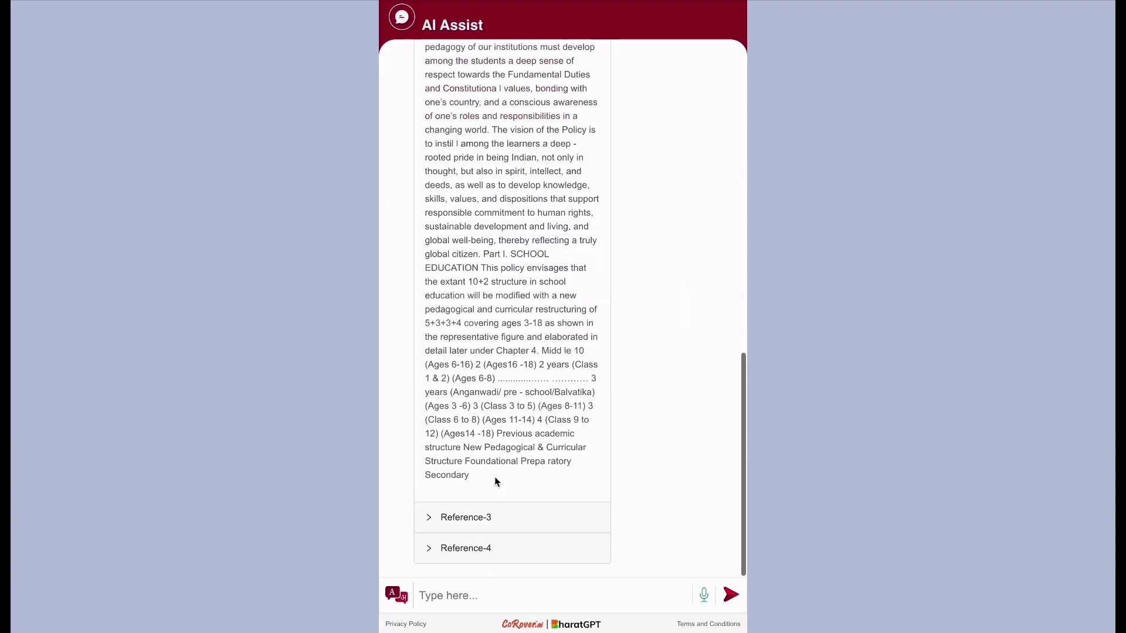
pyautogui.scroll(15, 496, 481)
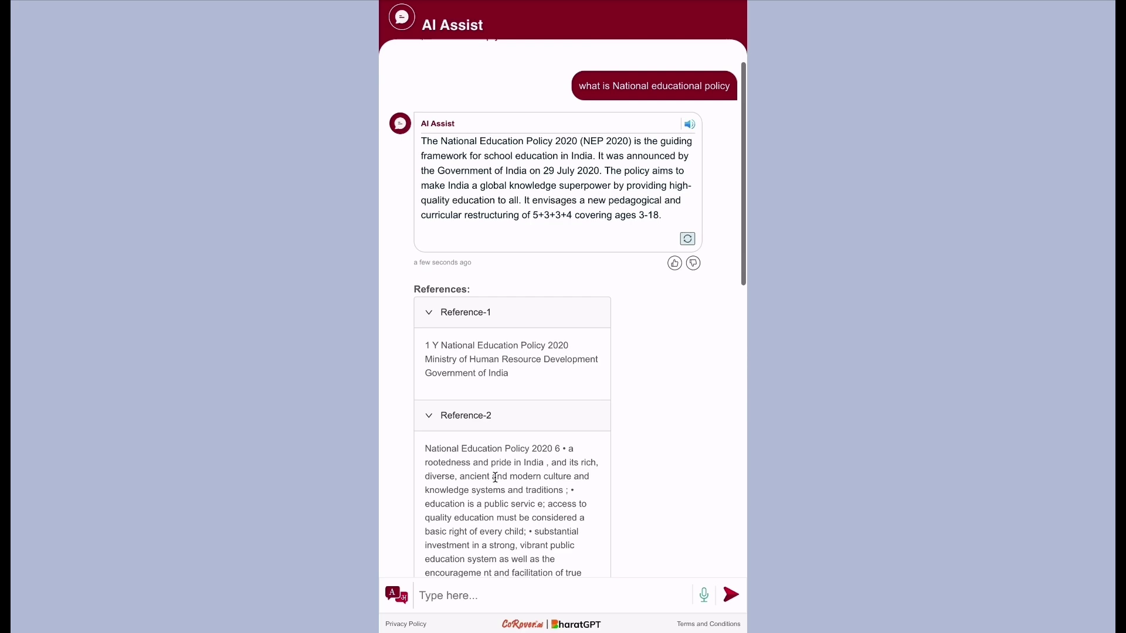
pyautogui.scroll(-15, 495, 481)
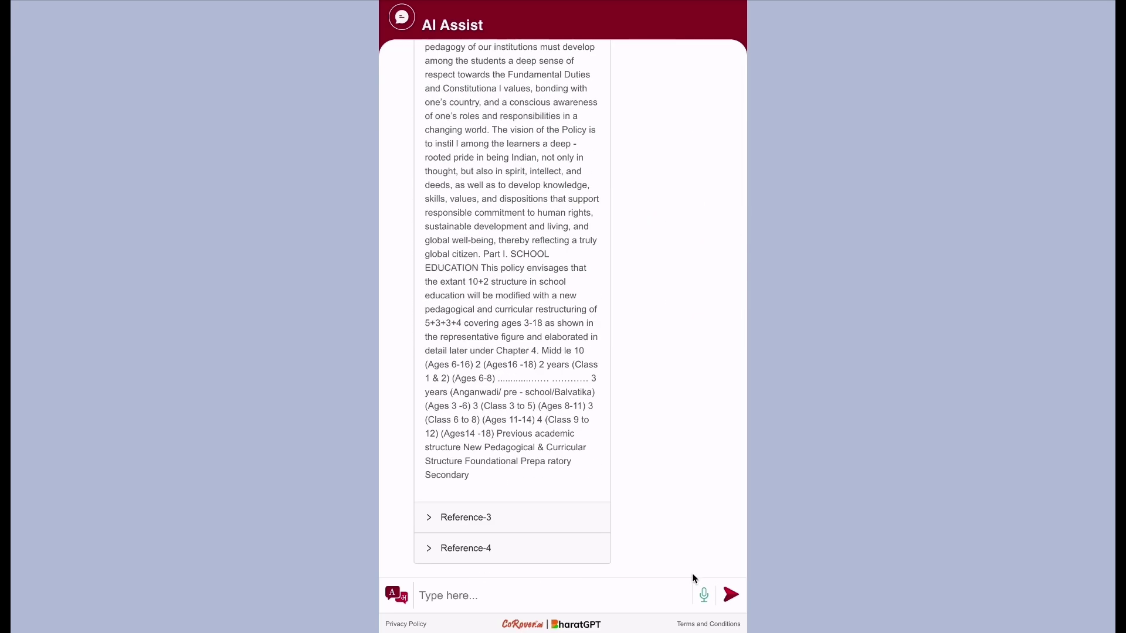
# Step: Ask 'What is BharatGPT?' via the chat suggestion and have the reply read aloud
pyautogui.click(658, 593)
pyautogui.write('Wha')
pyautogui.click(643, 568)
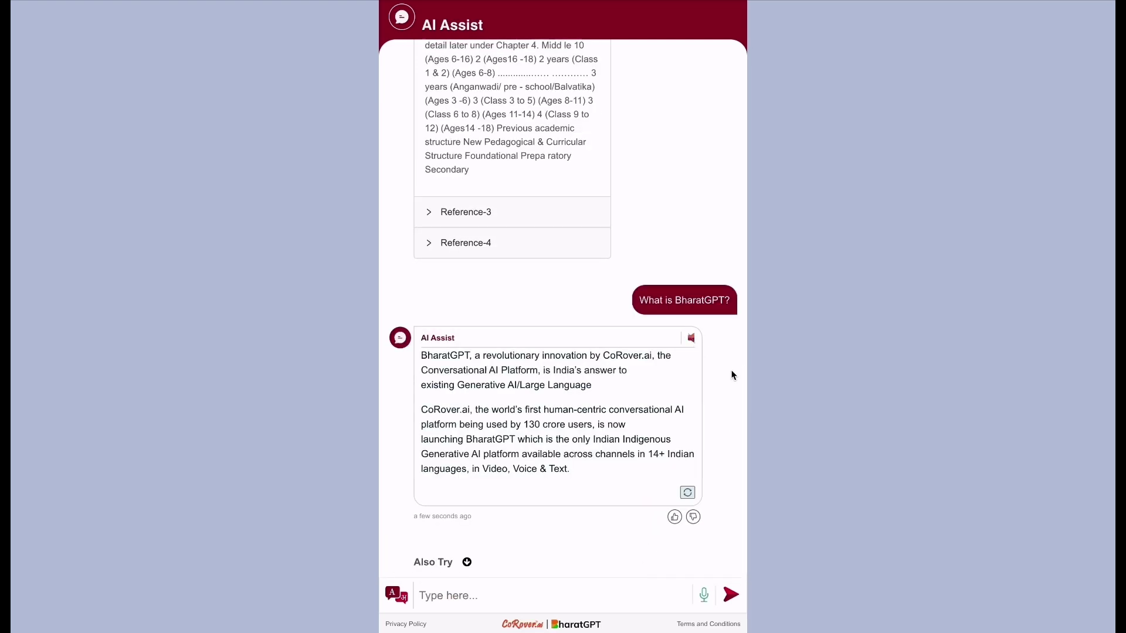
pyautogui.click(691, 338)
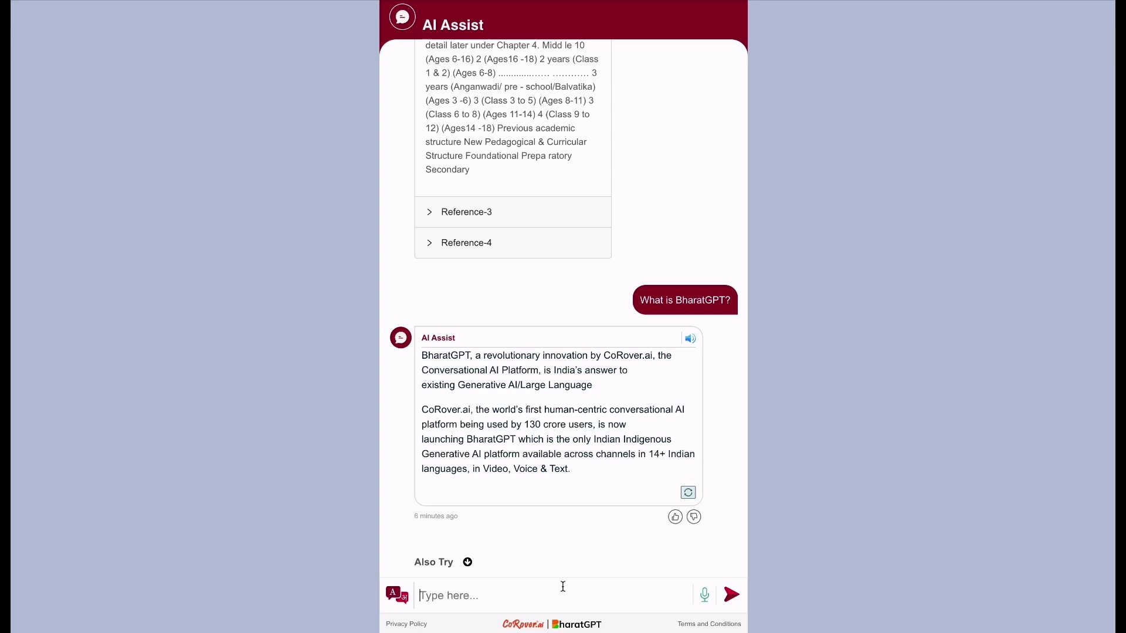
# Step: Ask about the National educational policy 2024 by voice, expand it with Read More, and have it read aloud
pyautogui.click(705, 595)
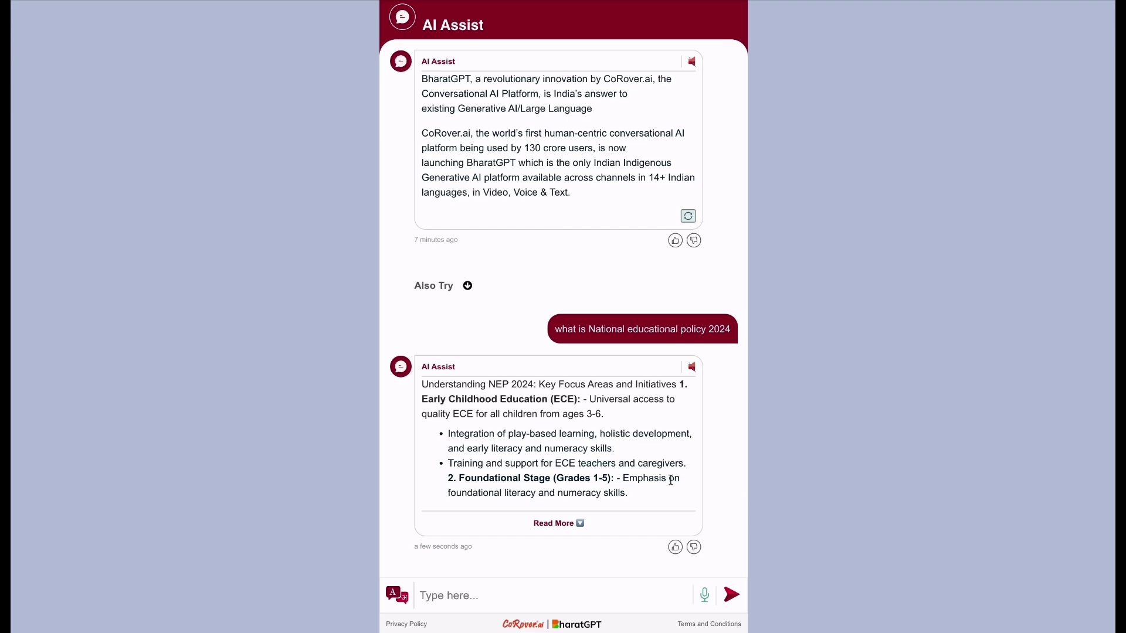
pyautogui.click(561, 523)
pyautogui.scroll(5, 558, 420)
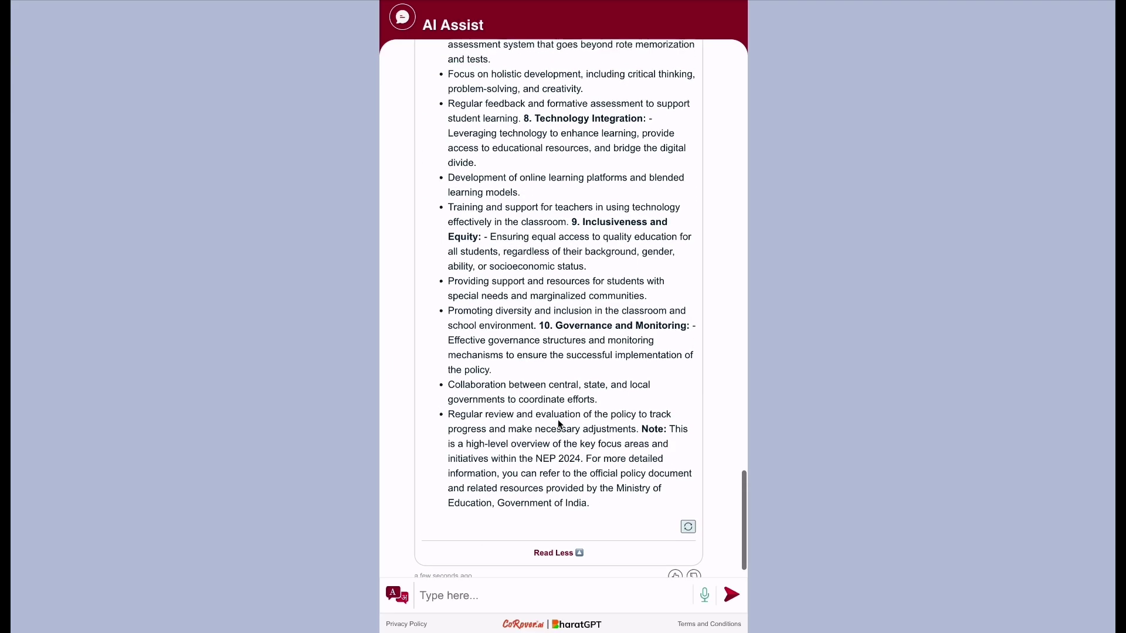
pyautogui.scroll(9, 557, 422)
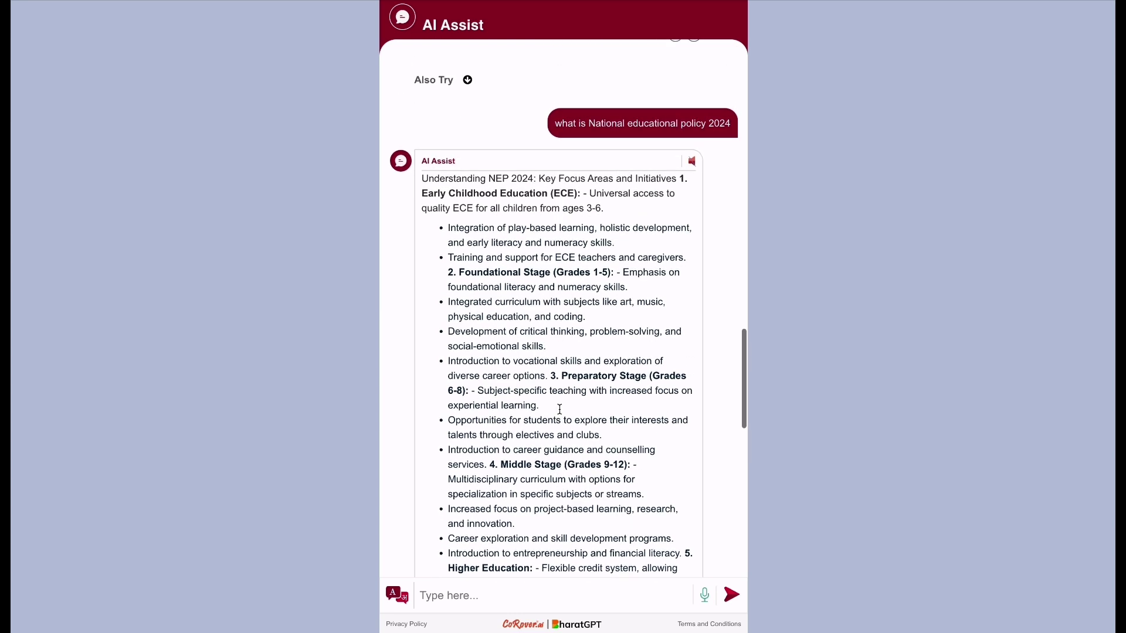
pyautogui.click(692, 165)
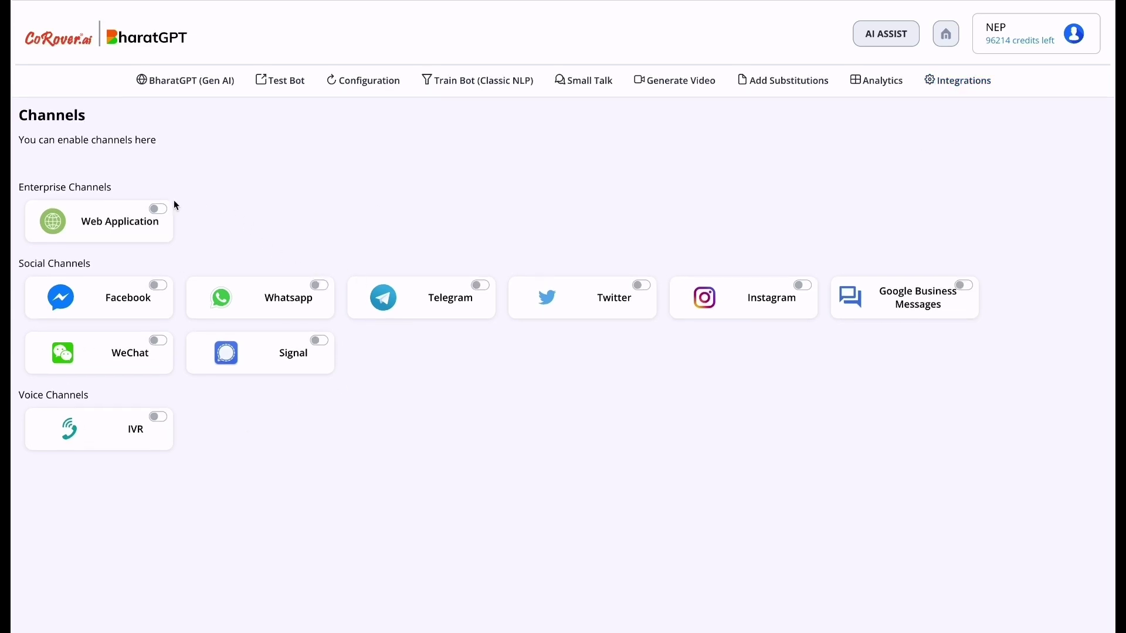
# Step: Enable the Web Application channel again to bring up its Web Integration Script dialog
pyautogui.click(160, 210)
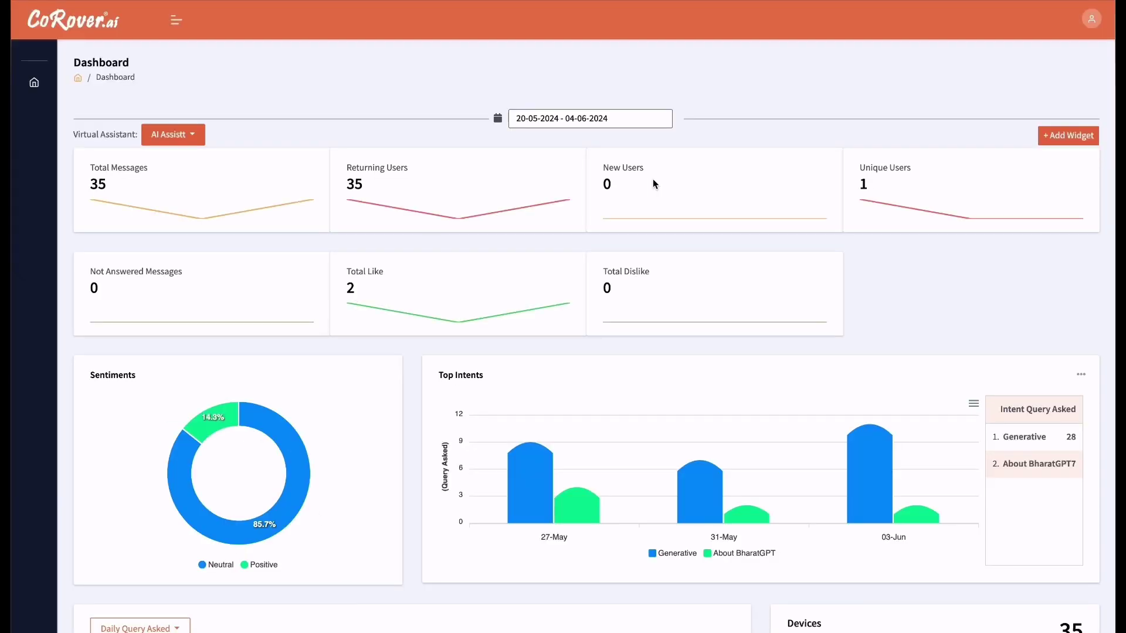
# Step: Pick 19 May as start and 4 June as end in the date picker and apply the range
pyautogui.click(604, 119)
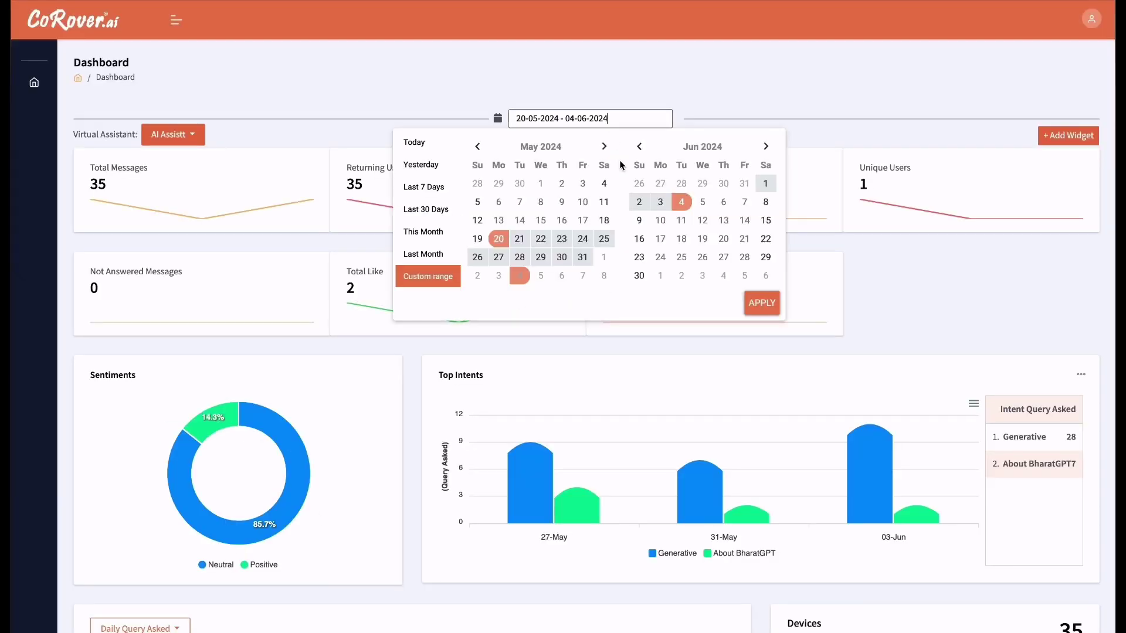
pyautogui.click(479, 239)
pyautogui.click(604, 146)
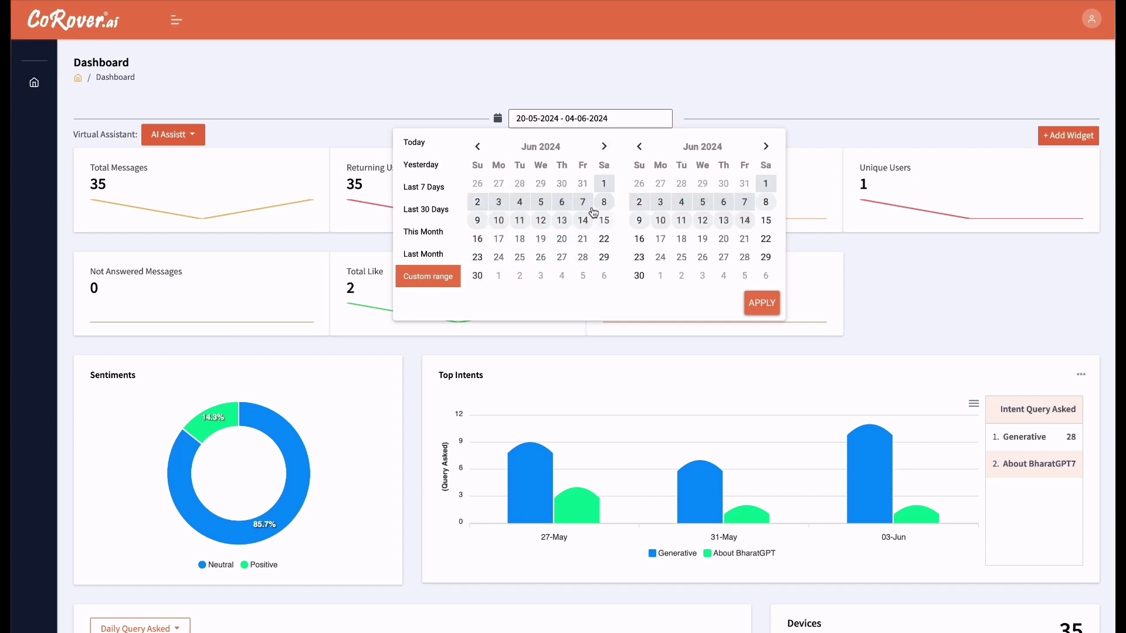
pyautogui.click(519, 202)
pyautogui.click(765, 306)
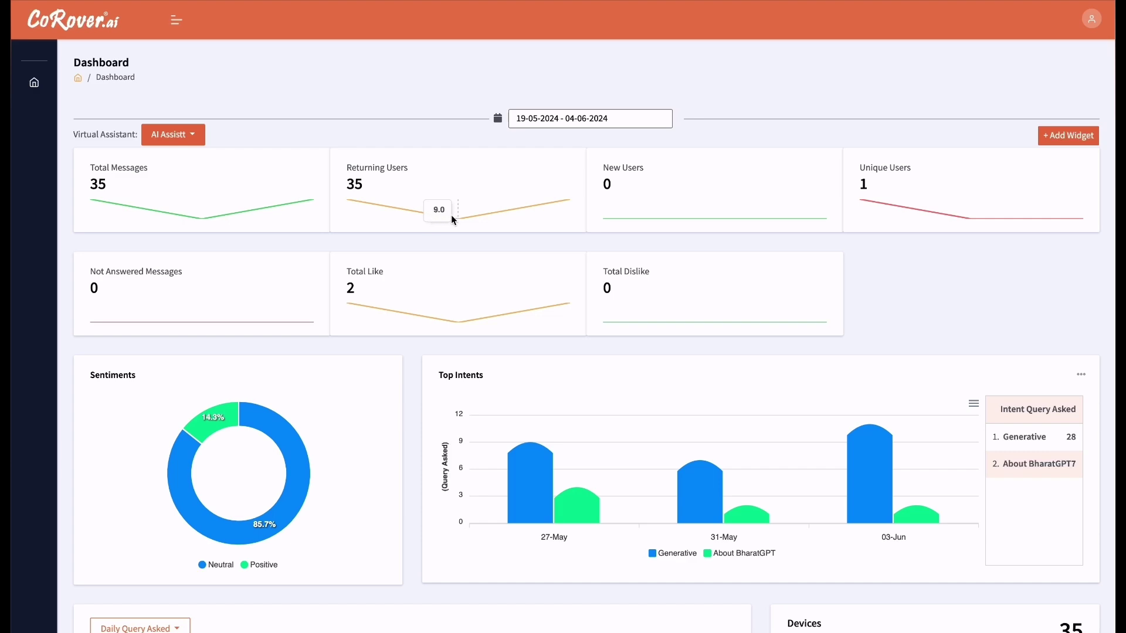
pyautogui.scroll(-3, 568, 351)
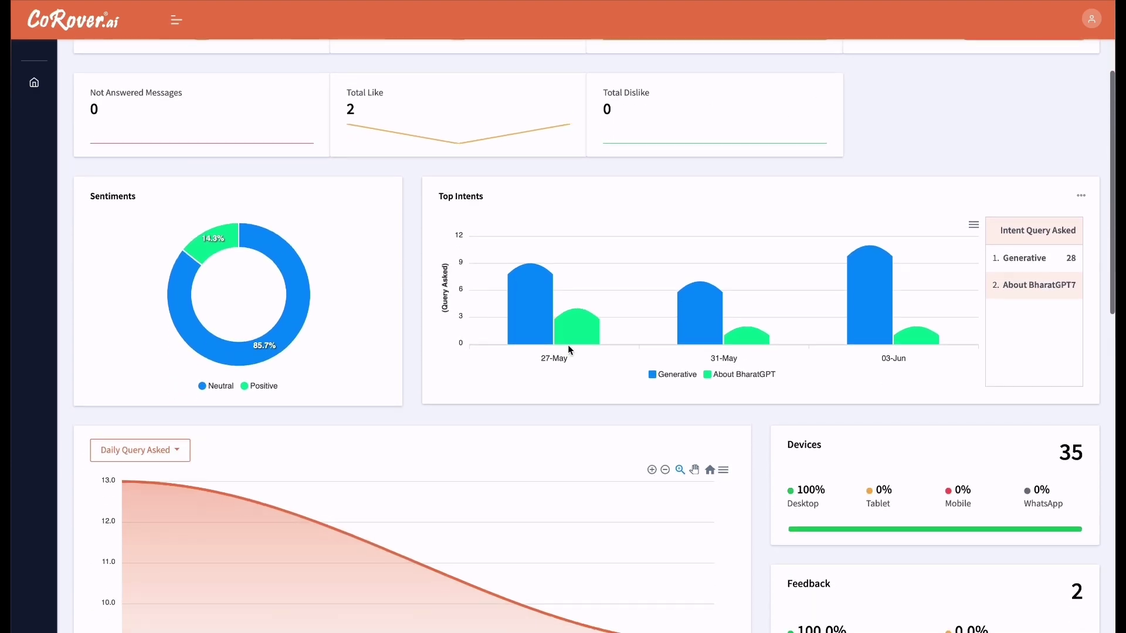
pyautogui.scroll(3, 568, 350)
# Step: Add a pie widget named FB charting the Feedback metric to the dashboard
pyautogui.click(1071, 130)
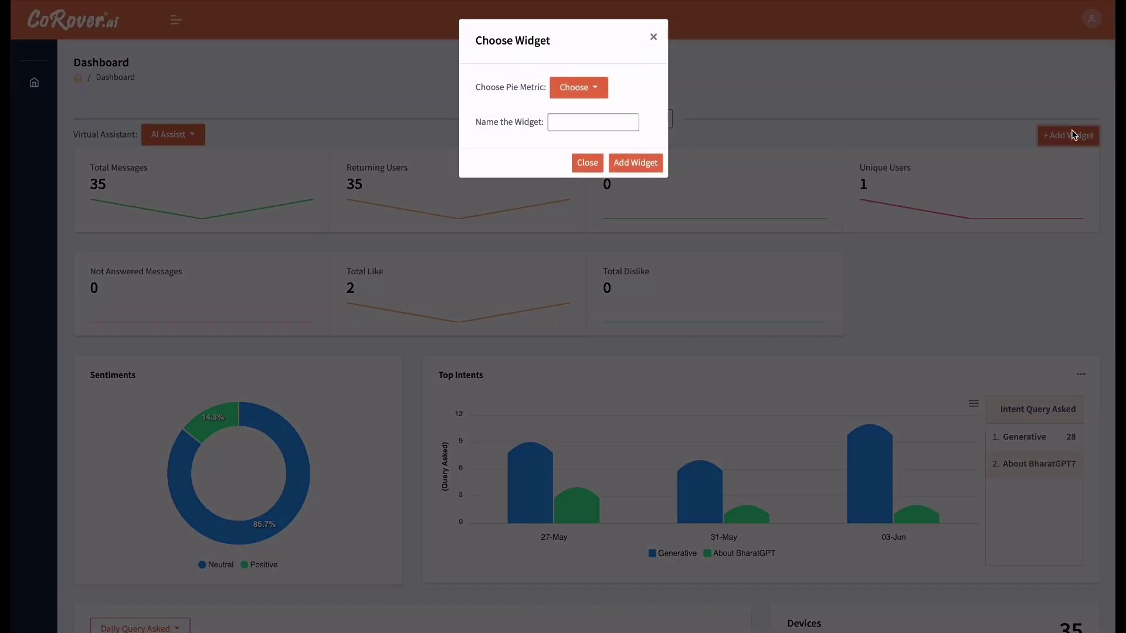
pyautogui.click(596, 88)
pyautogui.click(595, 119)
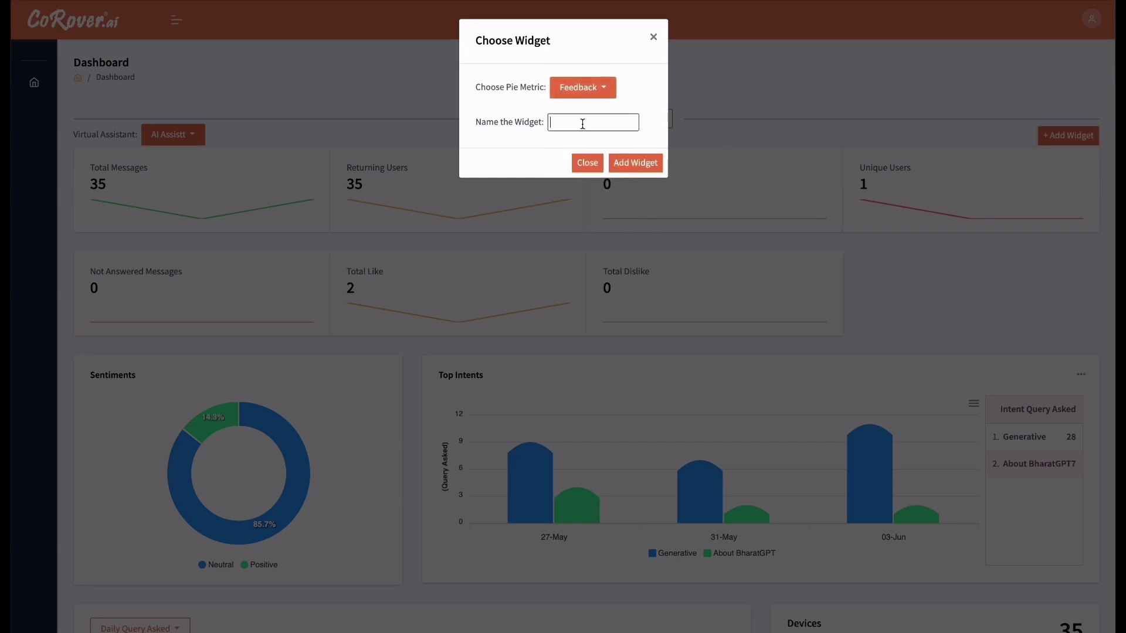
pyautogui.write('FB')
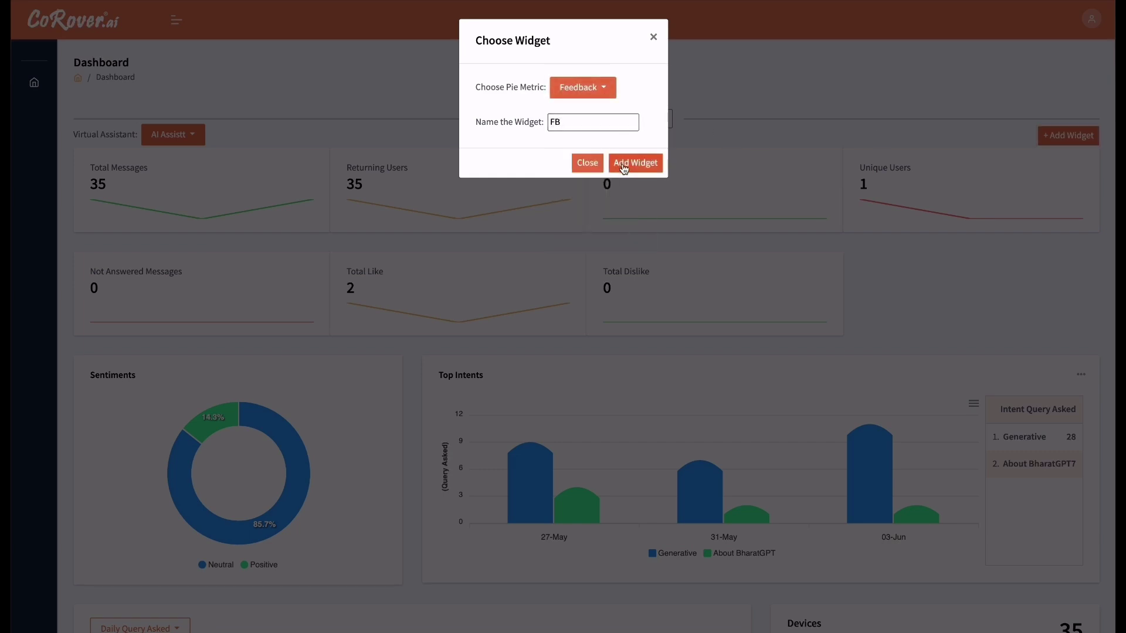
pyautogui.click(626, 165)
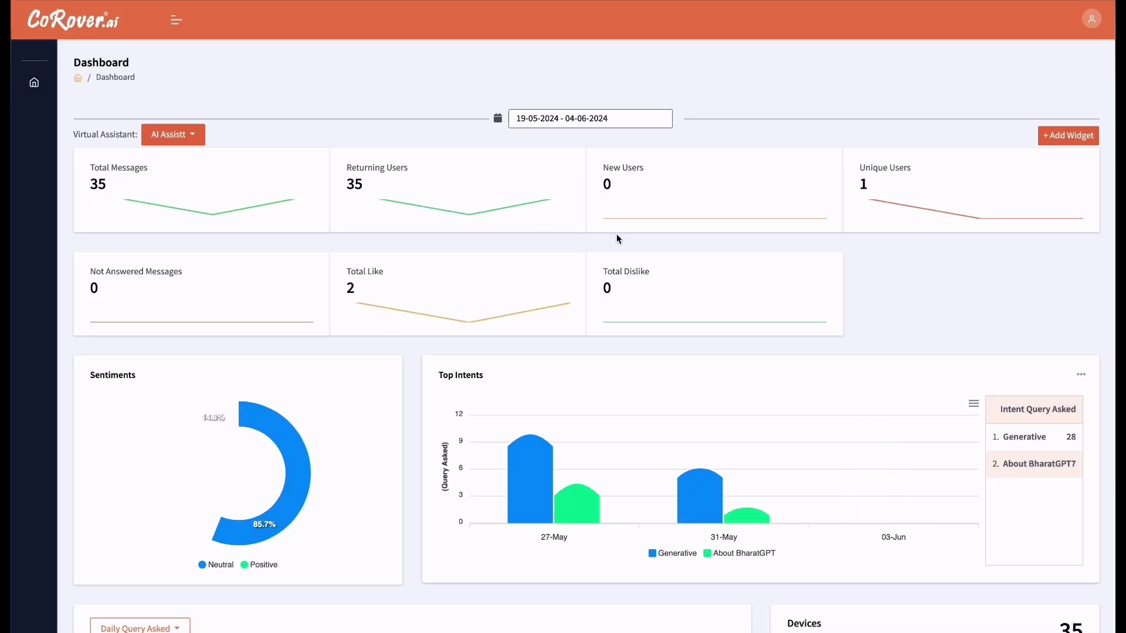
pyautogui.scroll(-14, 617, 238)
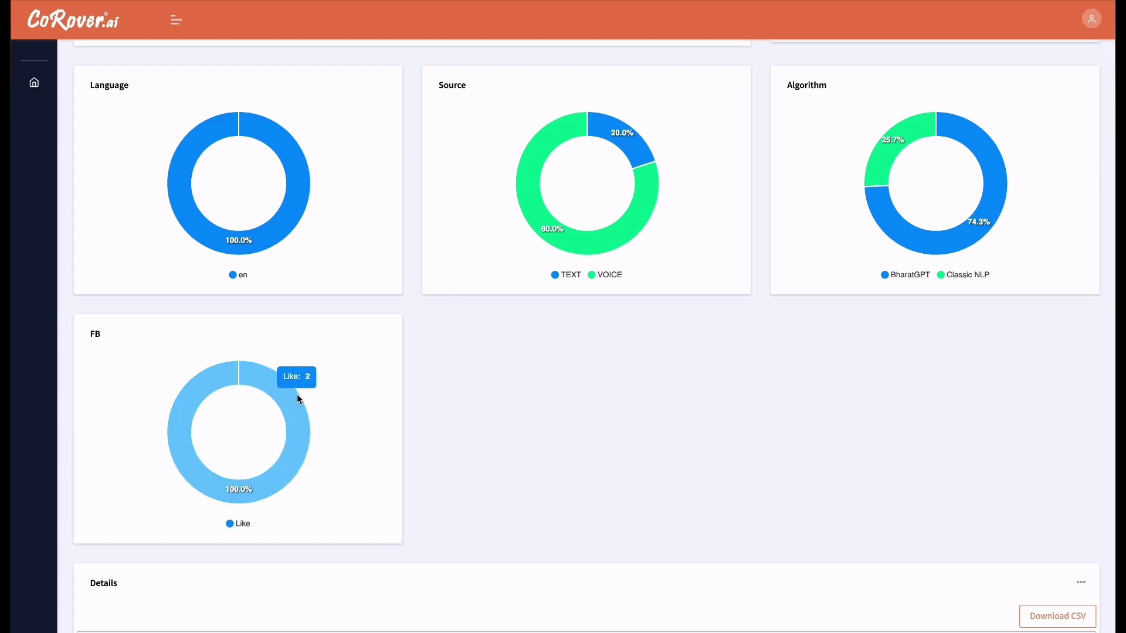
# Step: Scroll to the Details log and pan across its Audio URL, Date & Time and Feedback columns
pyautogui.scroll(-3, 342, 426)
pyautogui.scroll(-4, 341, 427)
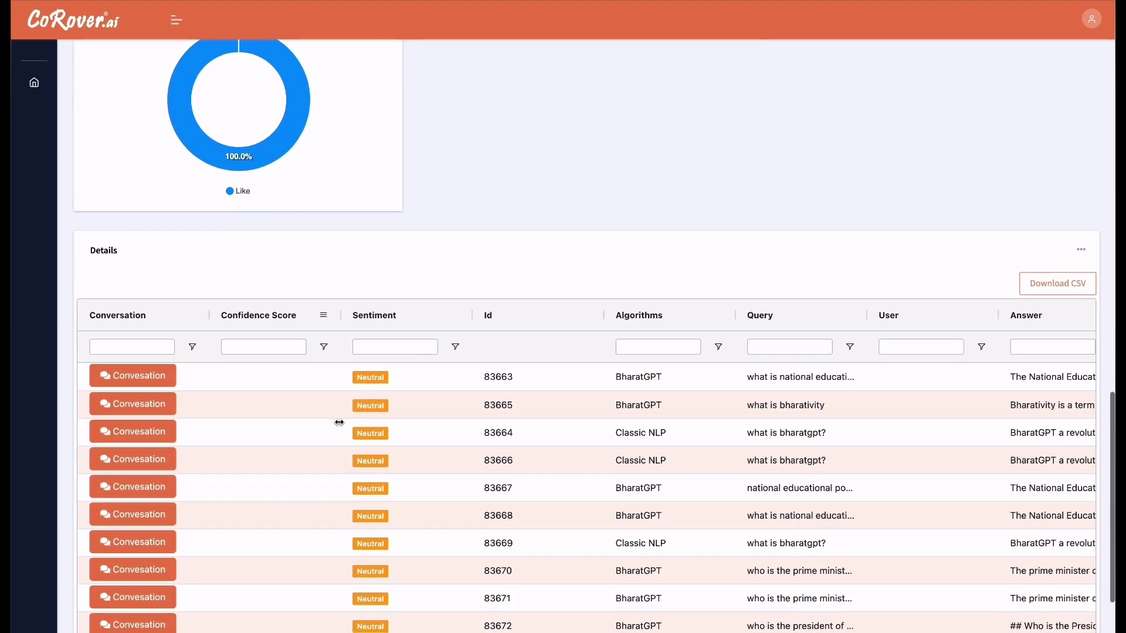
pyautogui.scroll(-3, 332, 442)
pyautogui.scroll(1, 332, 442)
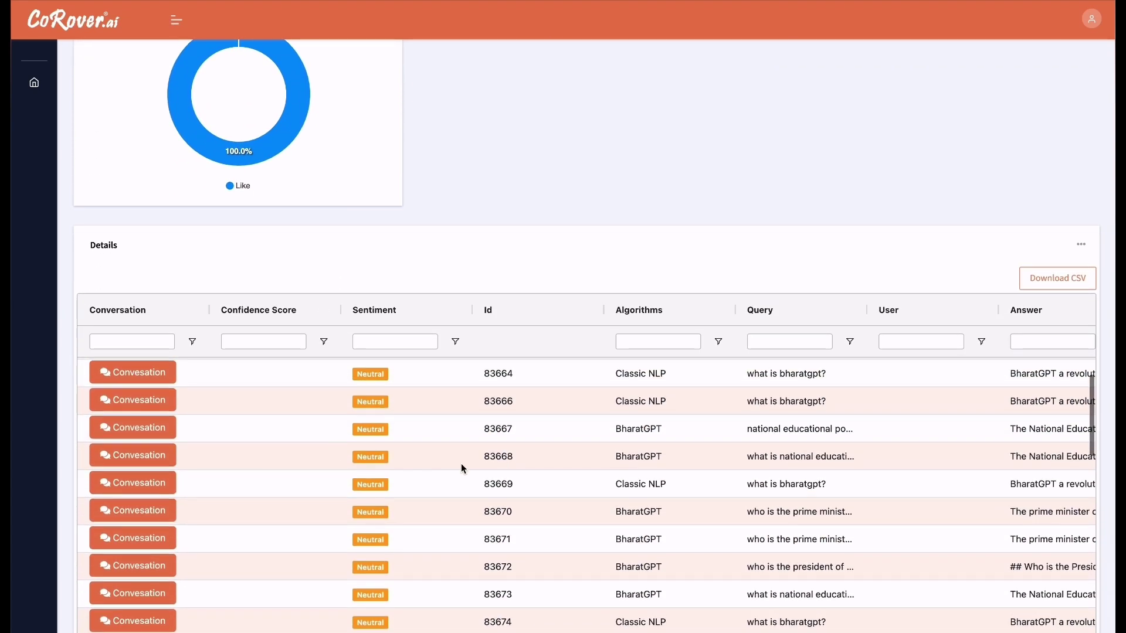
pyautogui.hscroll(1, 461, 463)
pyautogui.hscroll(5, 463, 468)
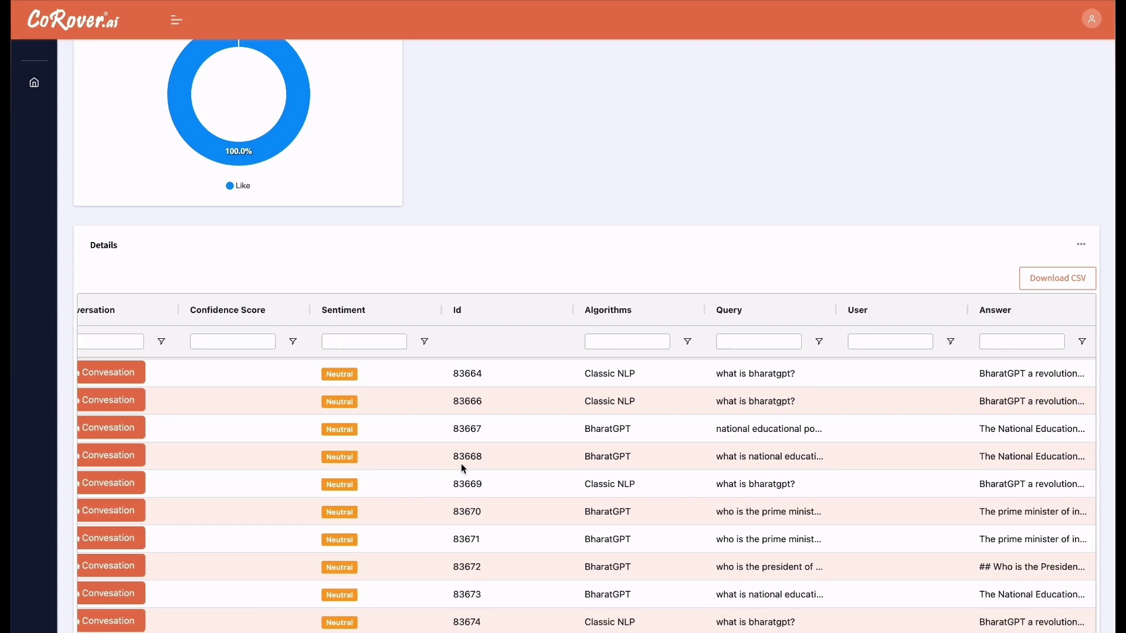
pyautogui.hscroll(9, 463, 467)
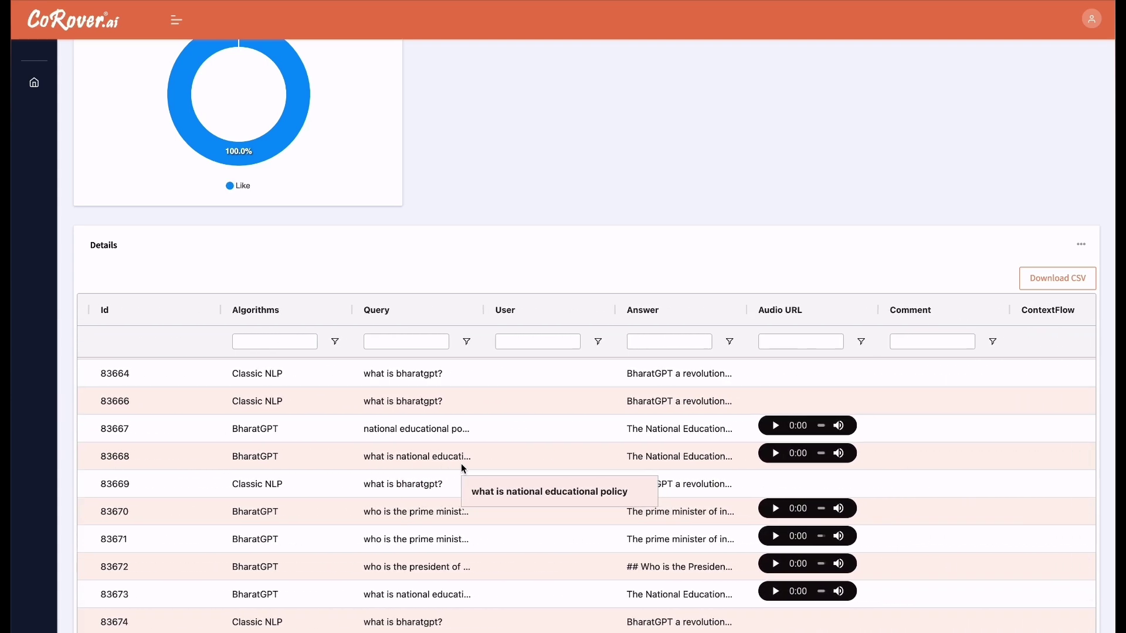
pyautogui.hscroll(8, 461, 463)
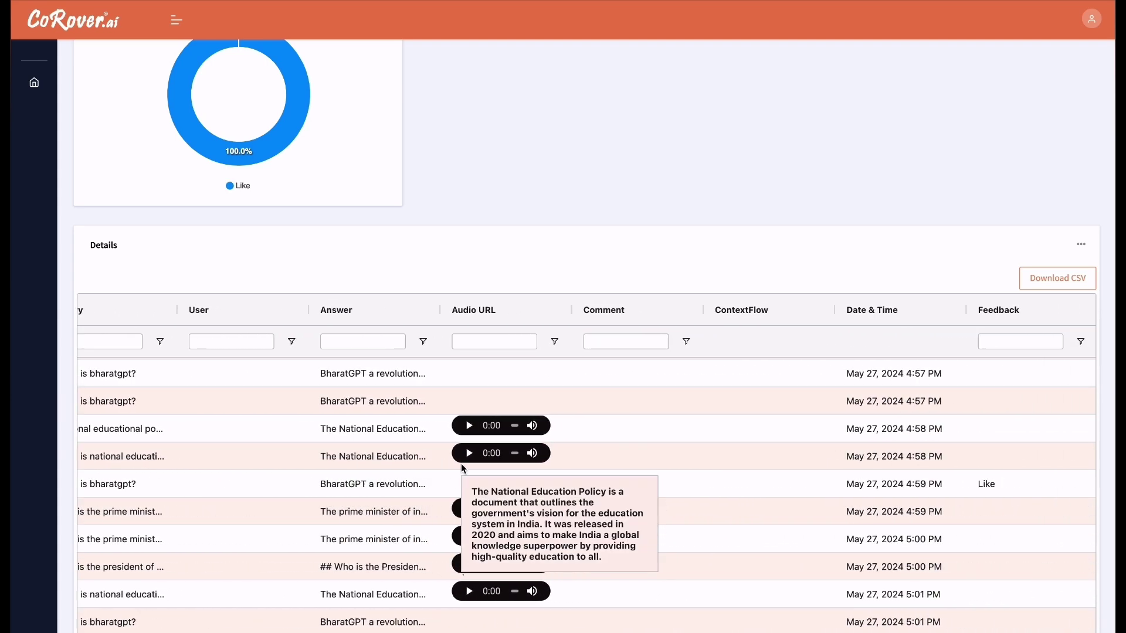
pyautogui.hscroll(1, 461, 463)
pyautogui.hscroll(-14, 461, 463)
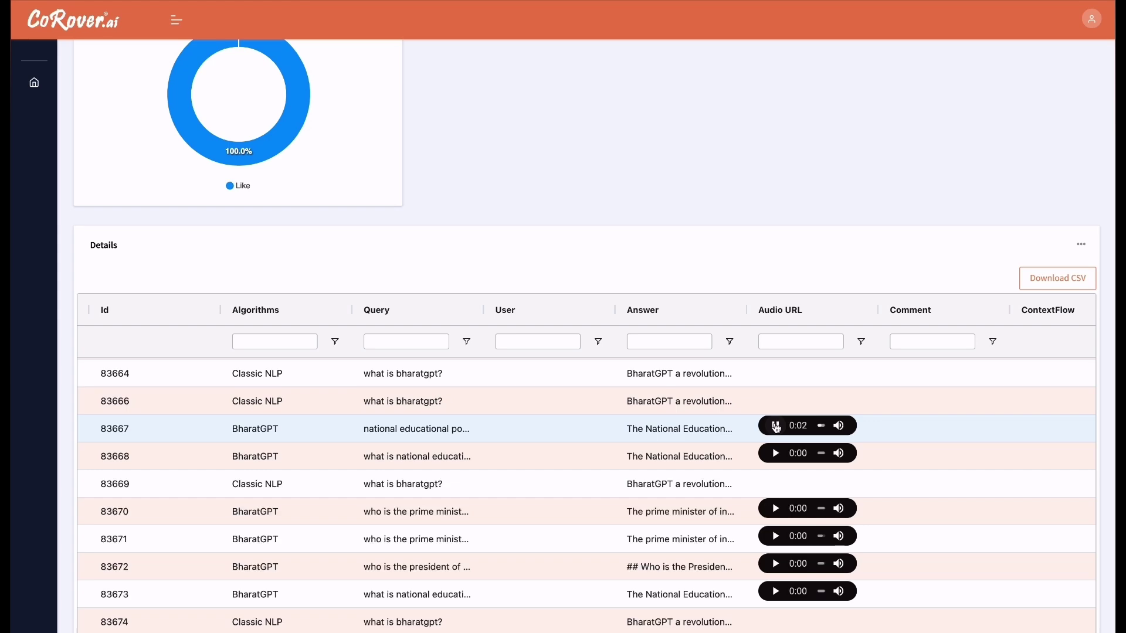
pyautogui.hscroll(-10, 684, 443)
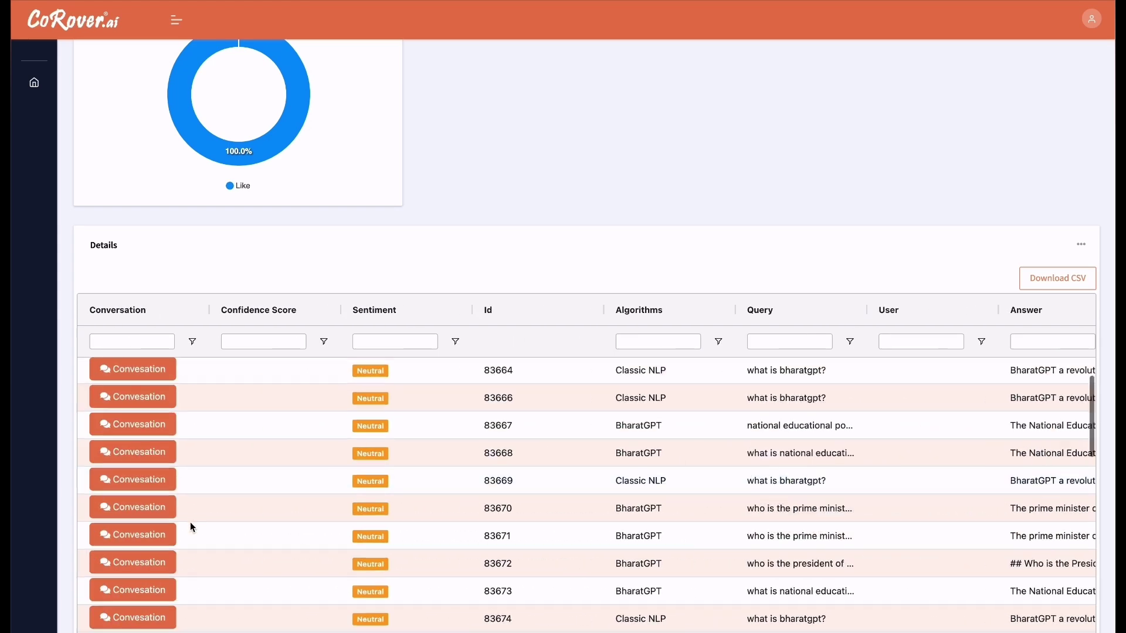
pyautogui.scroll(-2, 190, 522)
pyautogui.scroll(3, 192, 526)
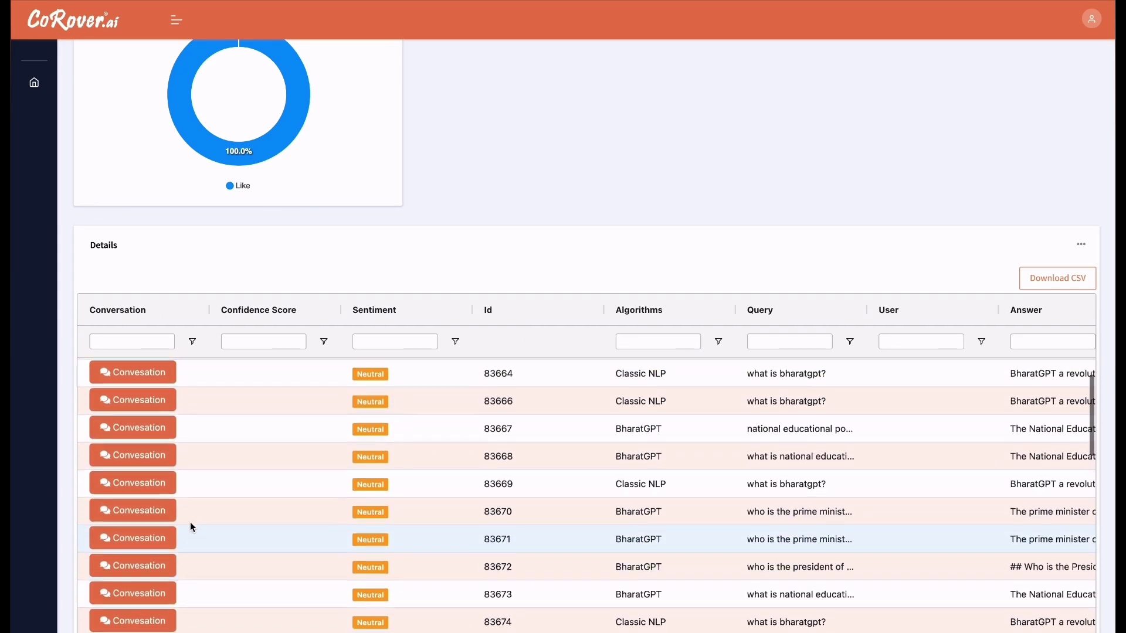
pyautogui.scroll(1, 192, 527)
pyautogui.click(94, 398)
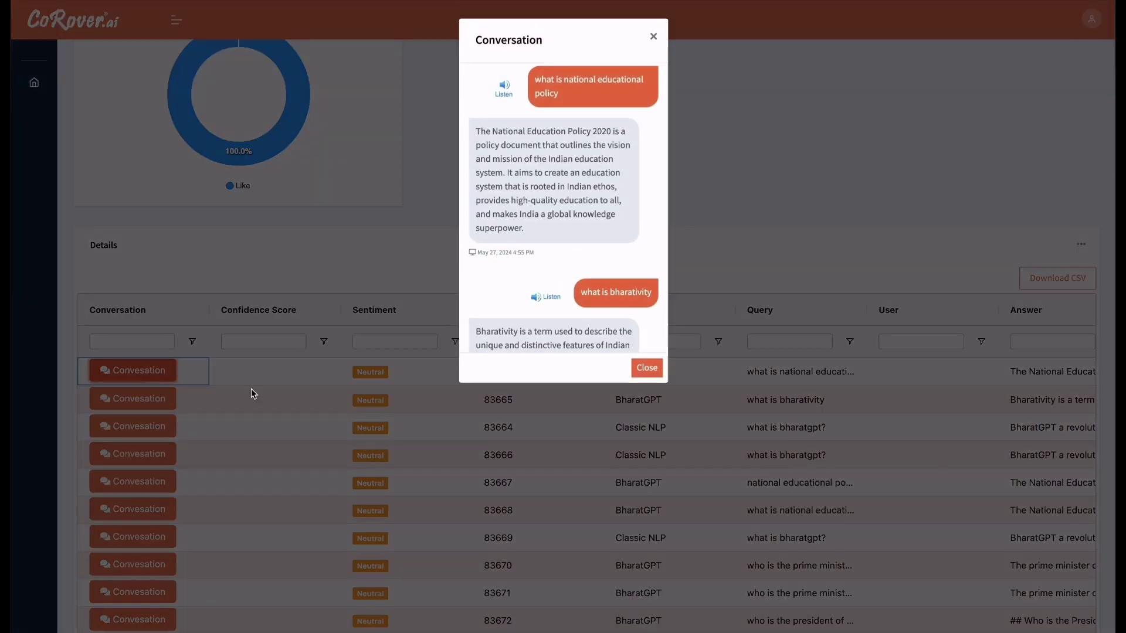
pyautogui.scroll(-10, 594, 270)
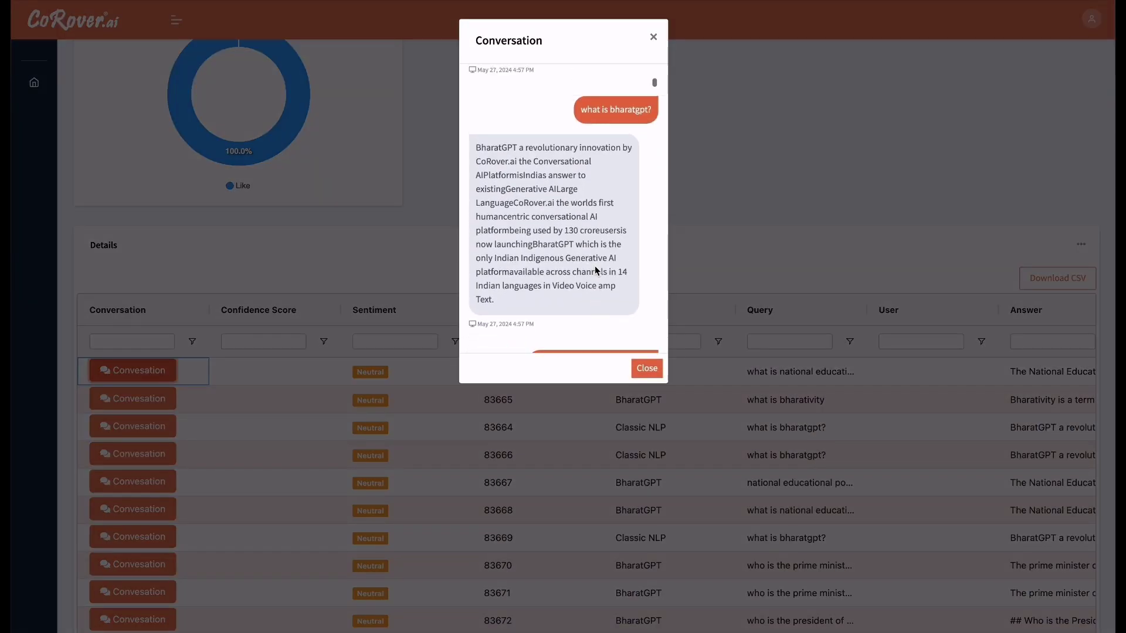
pyautogui.scroll(-5, 594, 266)
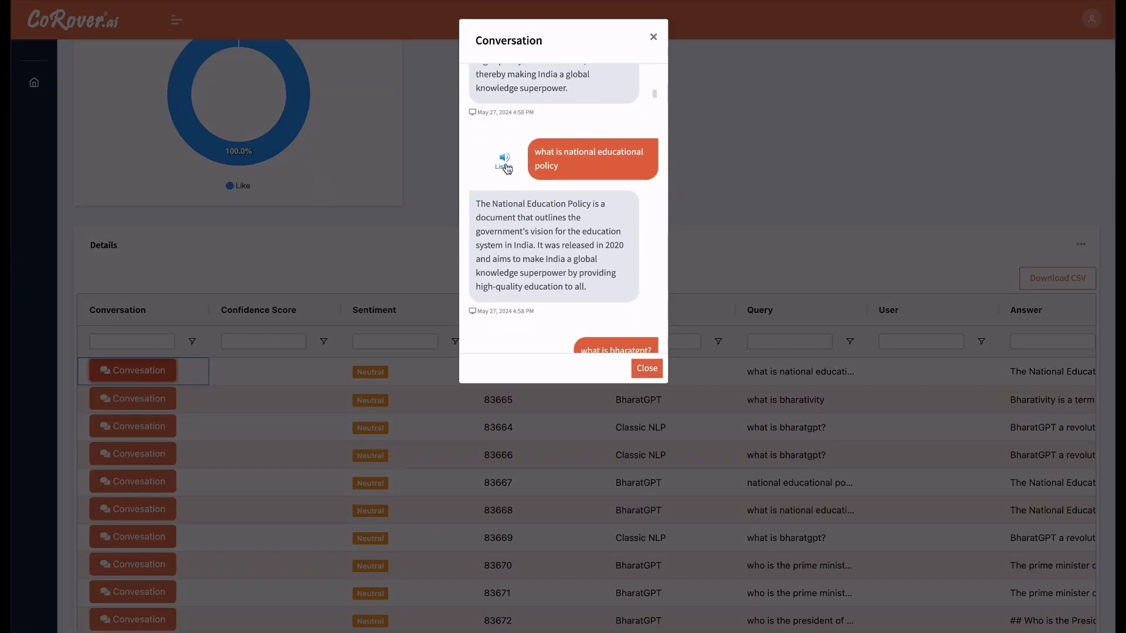
pyautogui.click(505, 167)
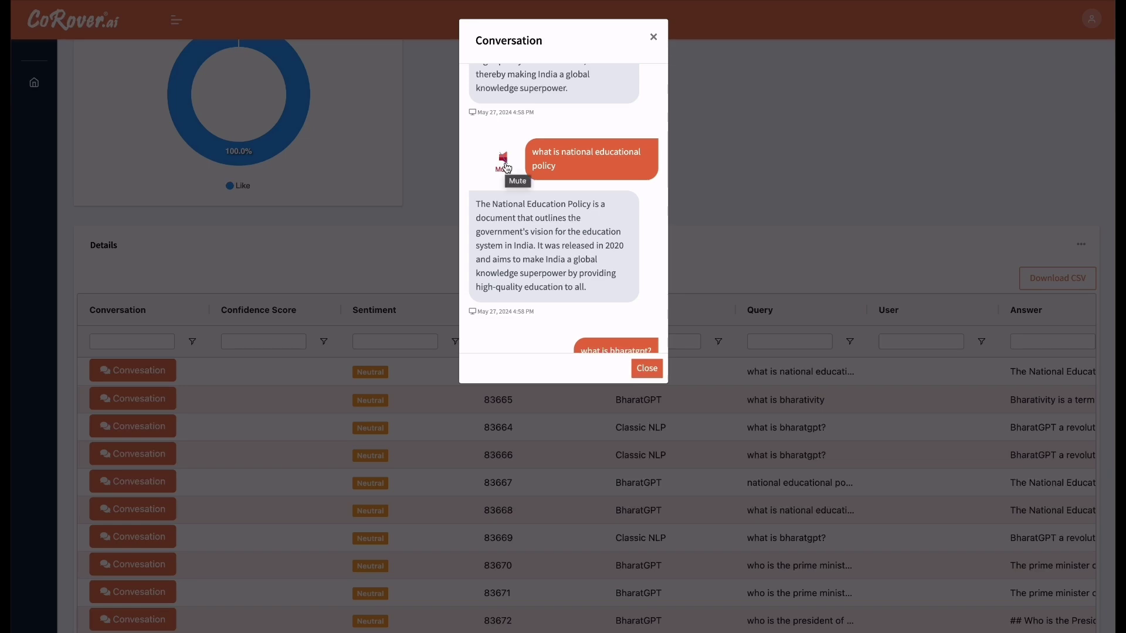
pyautogui.scroll(-5, 540, 202)
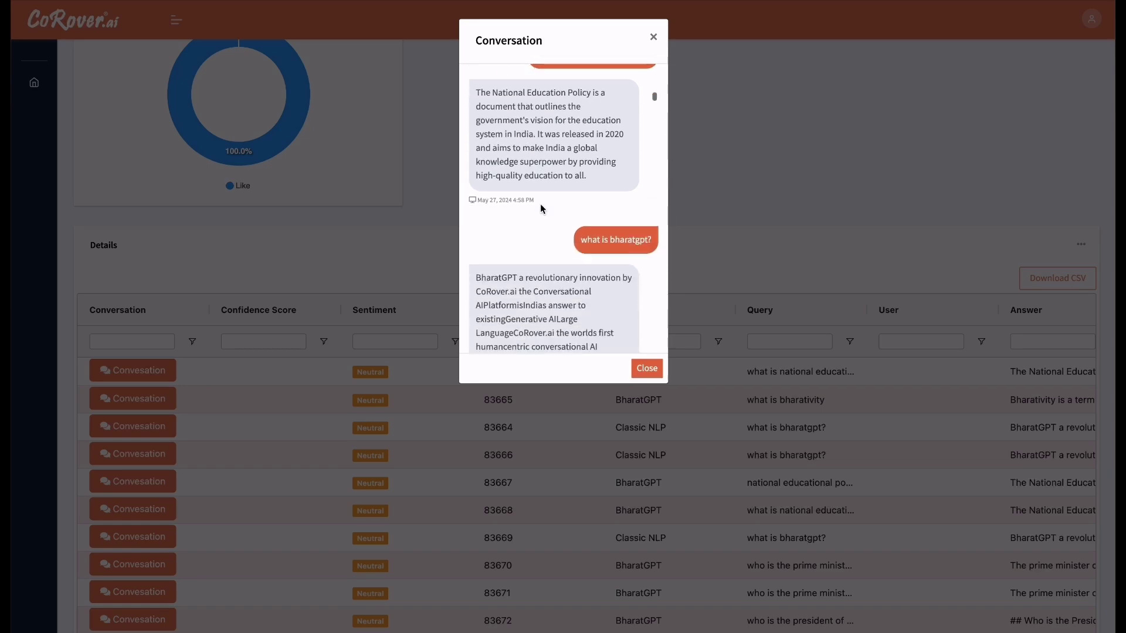
pyautogui.click(907, 351)
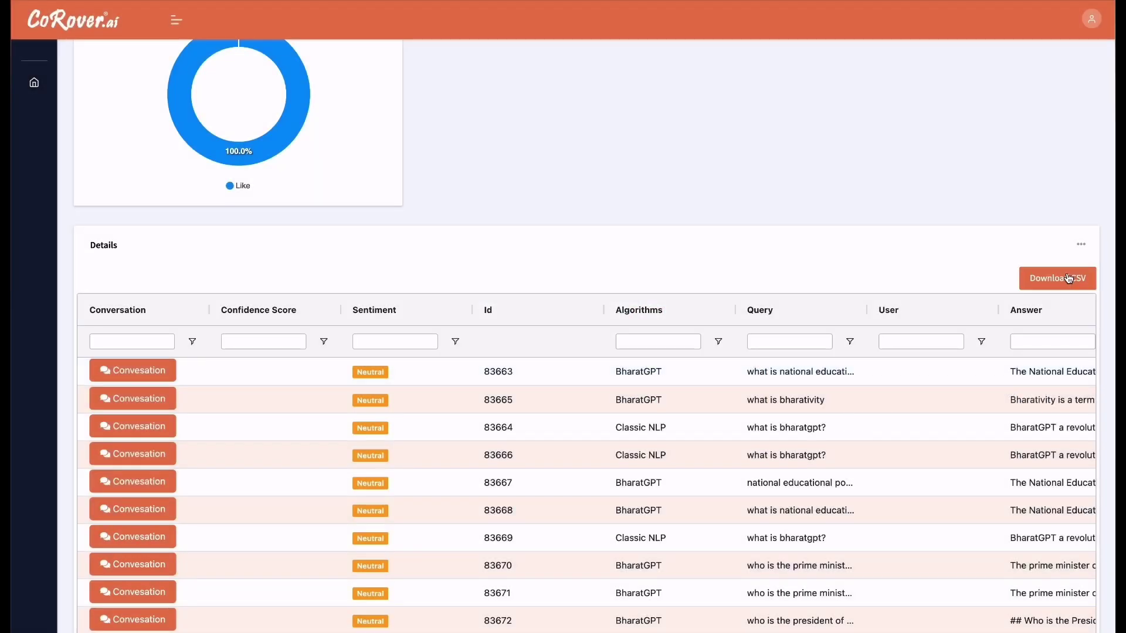